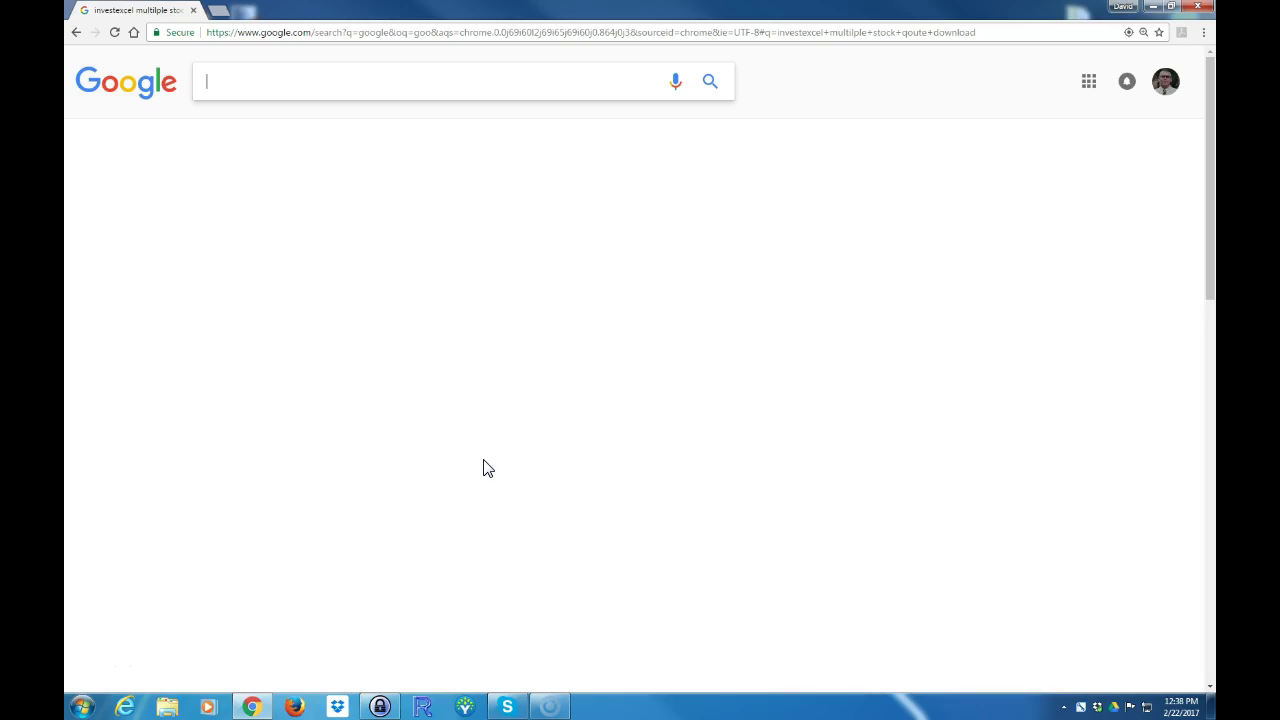
# Search Google for 'investexcel multiple stock qoute download'
pyautogui.write('inve')
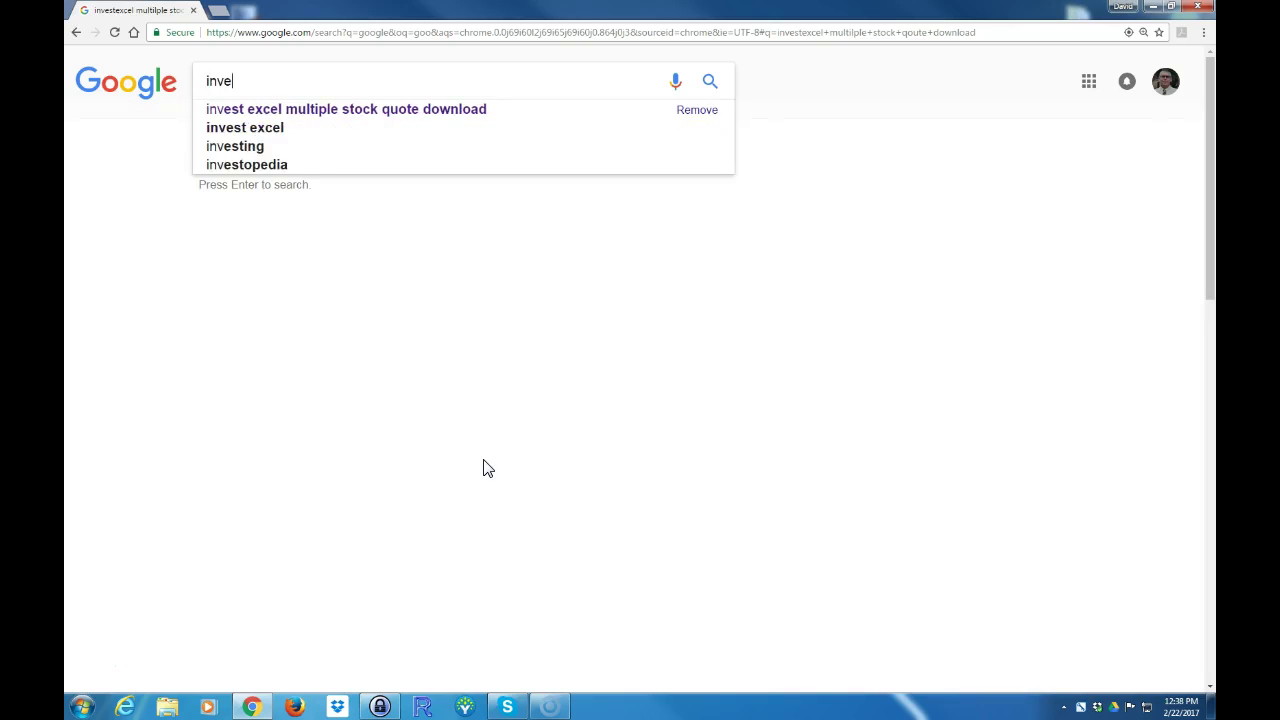
pyautogui.write('stexcel')
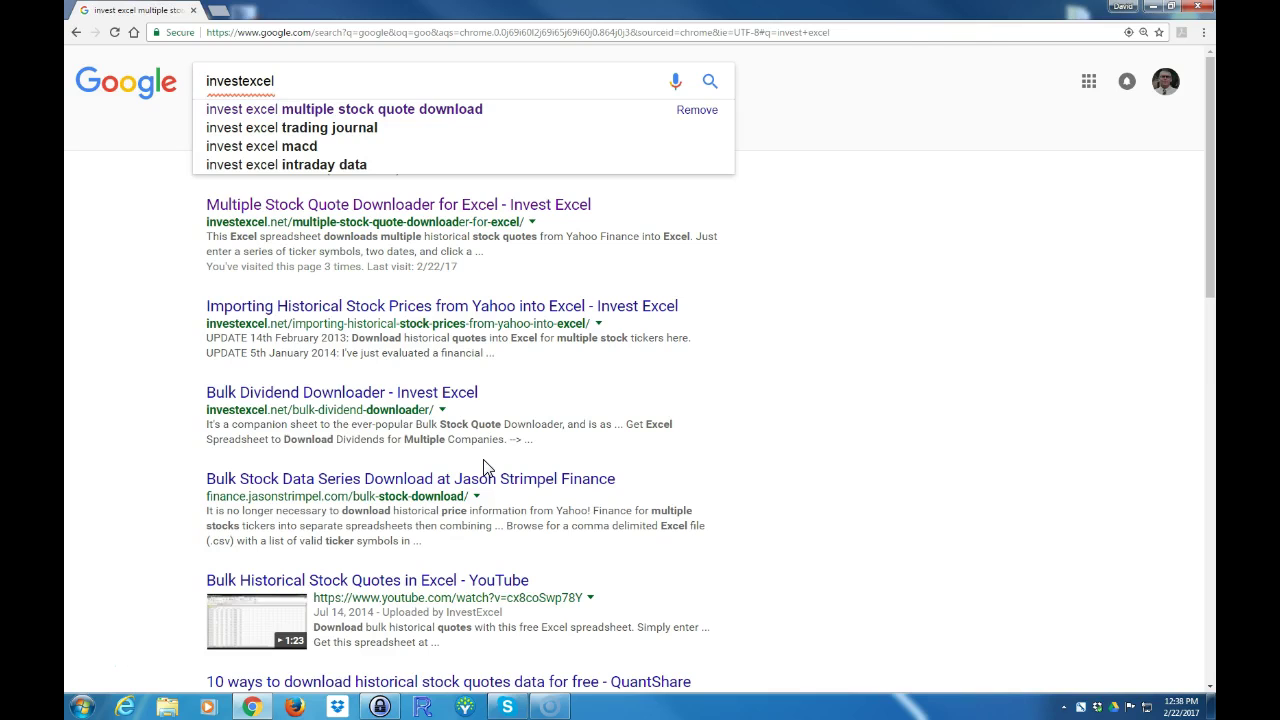
pyautogui.write('mul')
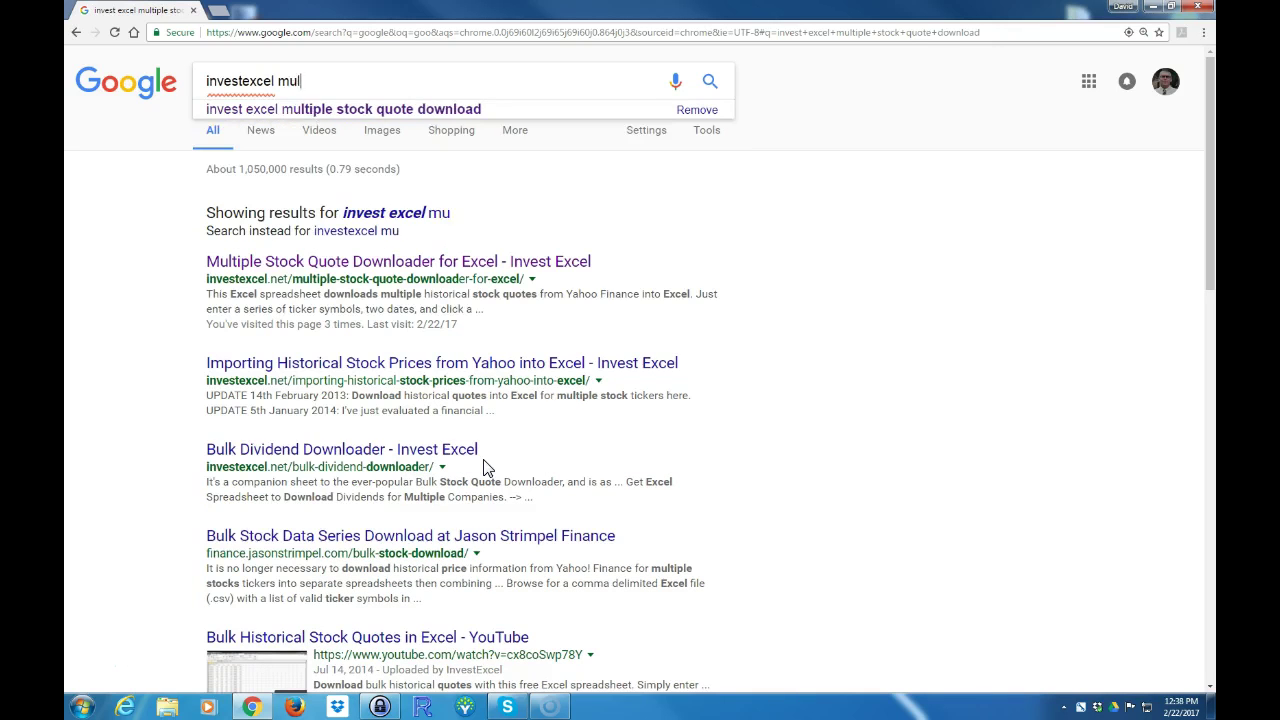
pyautogui.write('tipl')
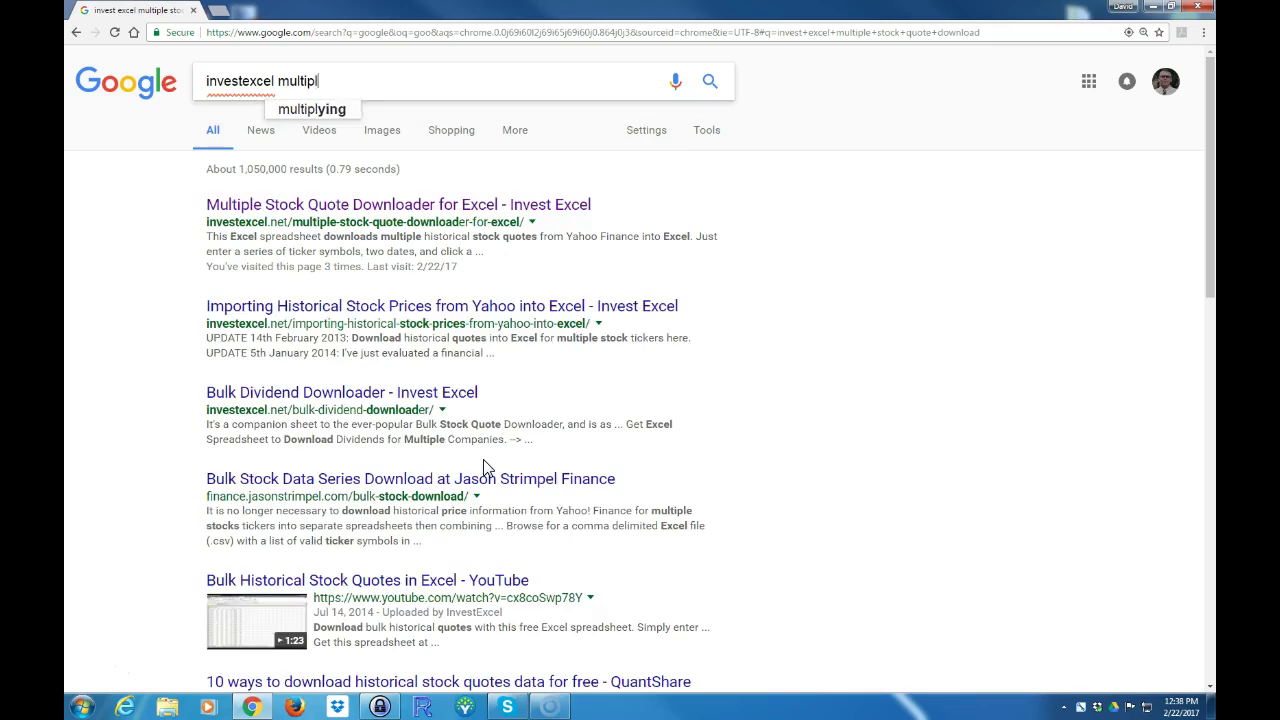
pyautogui.write('e sto')
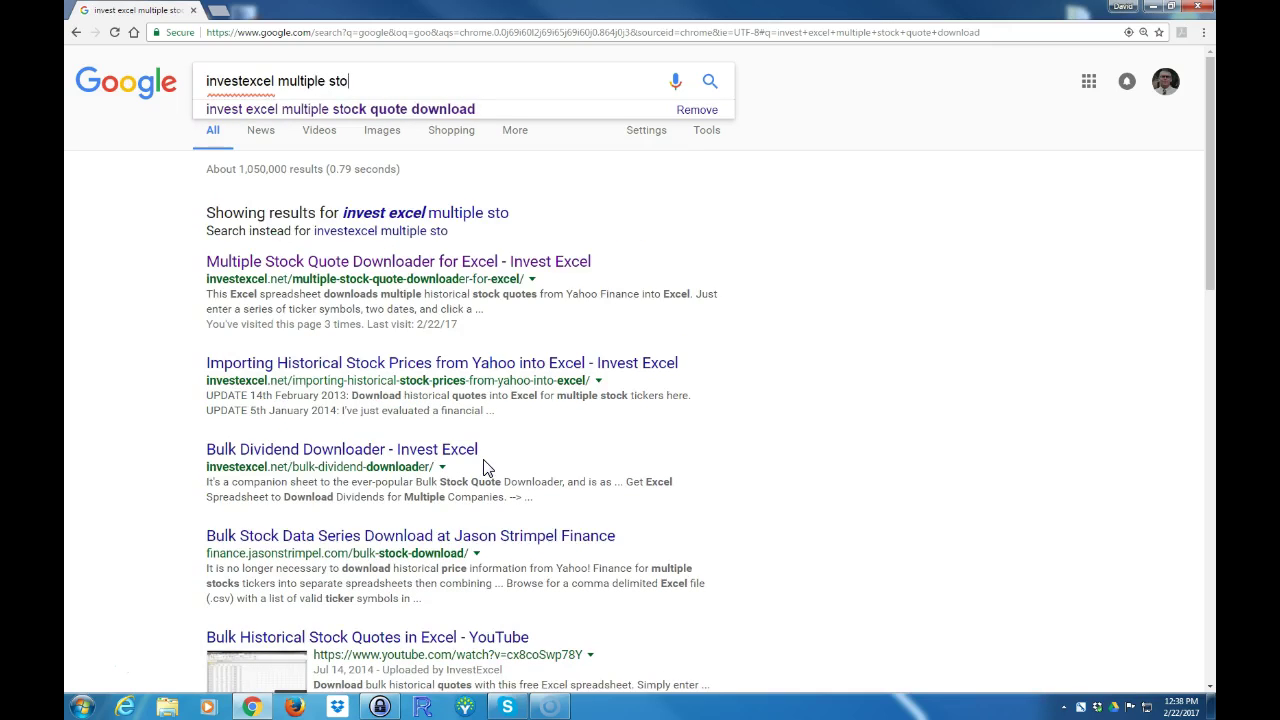
pyautogui.write('ck qoute do')
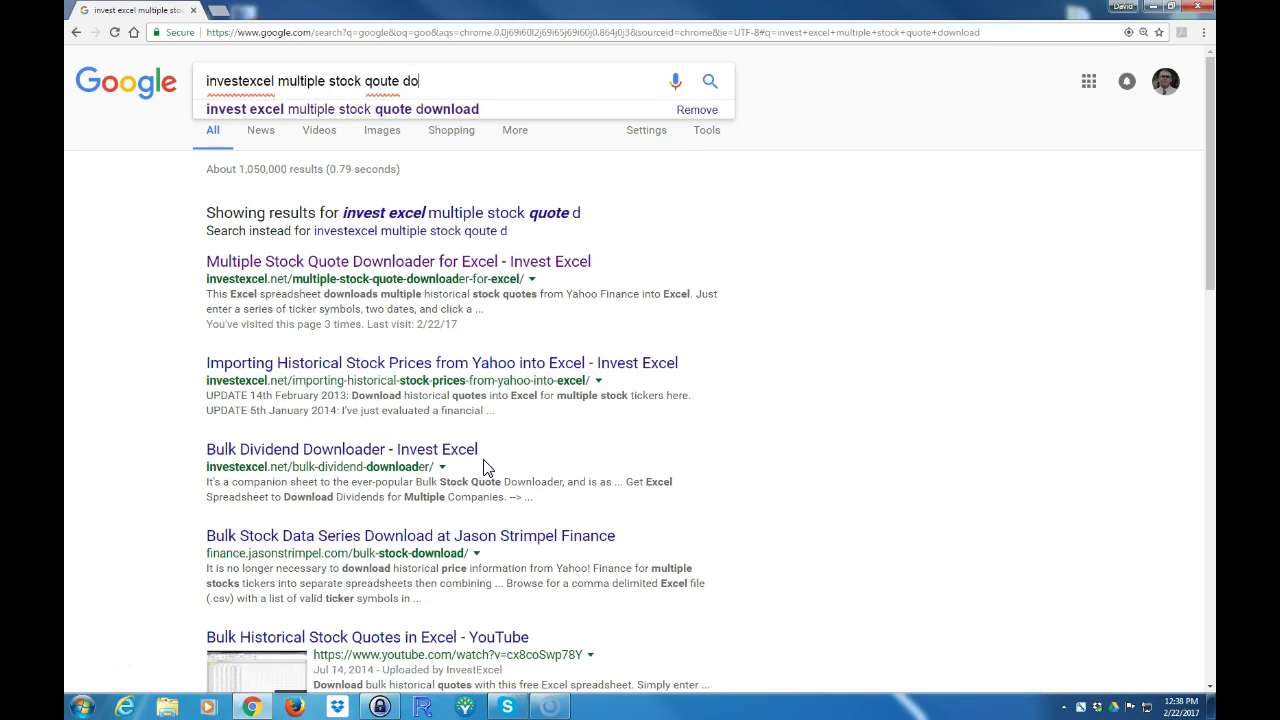
pyautogui.write('wnload')
pyautogui.press('BackSpace')
pyautogui.press('BackSpace')
pyautogui.write('oad')
pyautogui.press('Return')
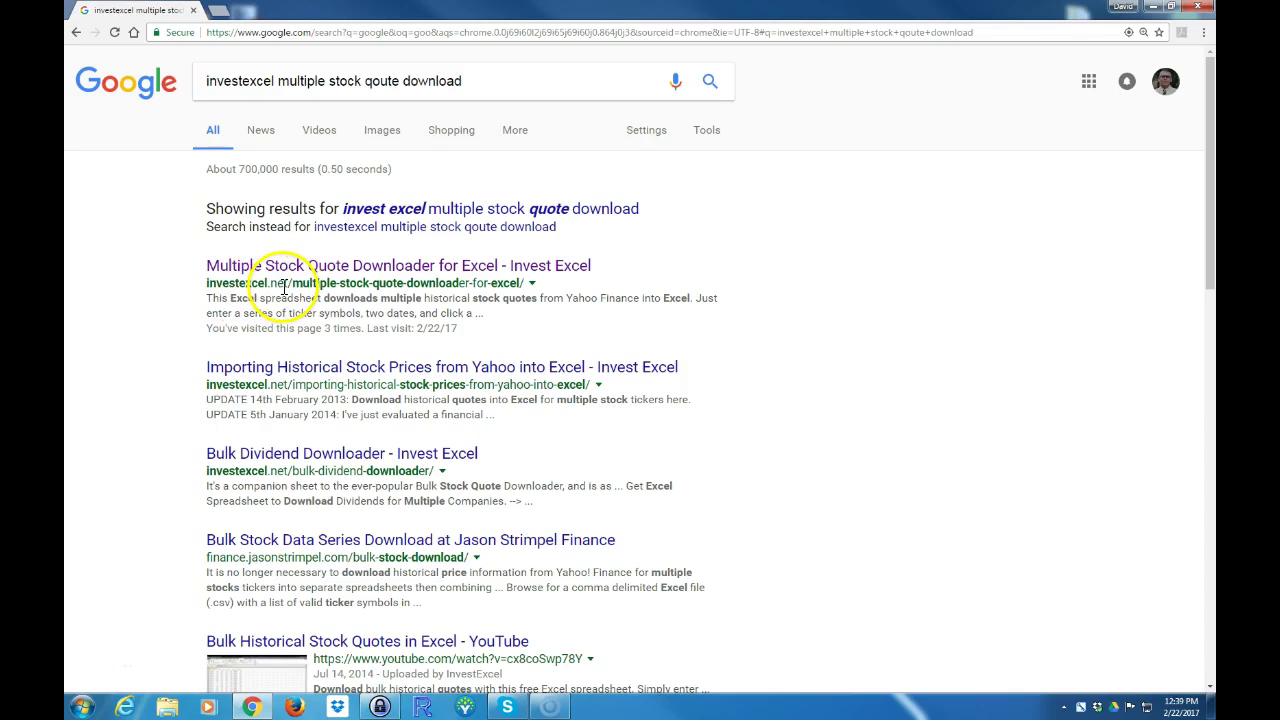
# Open Invest Excel's Multiple Stock Quote Downloader page and download Multiple-Stock-Quote-Downloader.zip
pyautogui.click(368, 272)
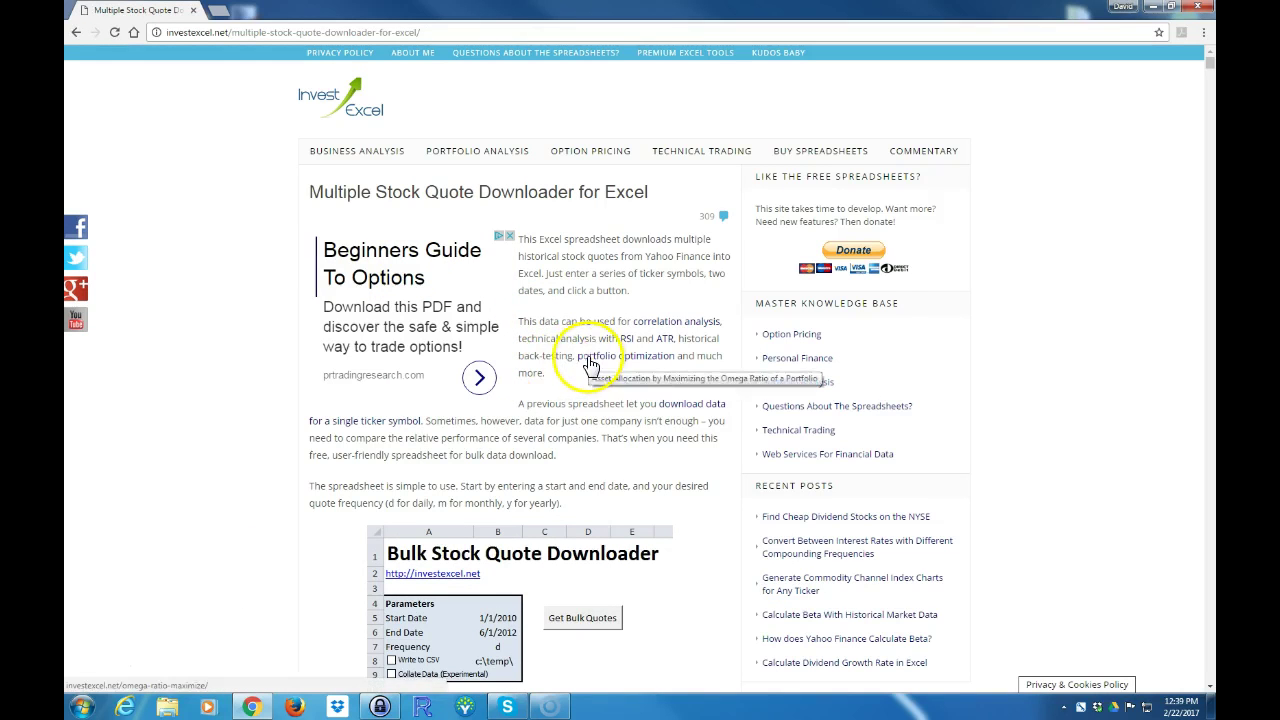
pyautogui.scroll(-1, 562, 372)
pyautogui.scroll(-15, 560, 333)
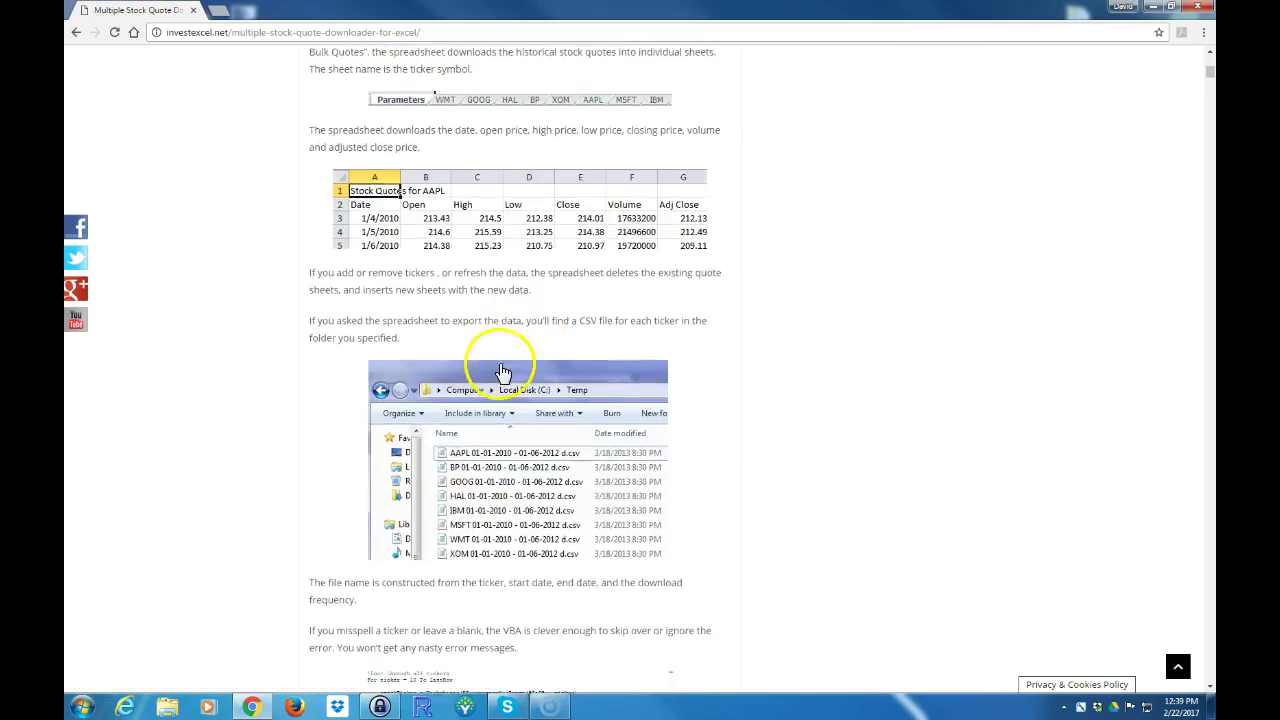
pyautogui.scroll(-12, 490, 377)
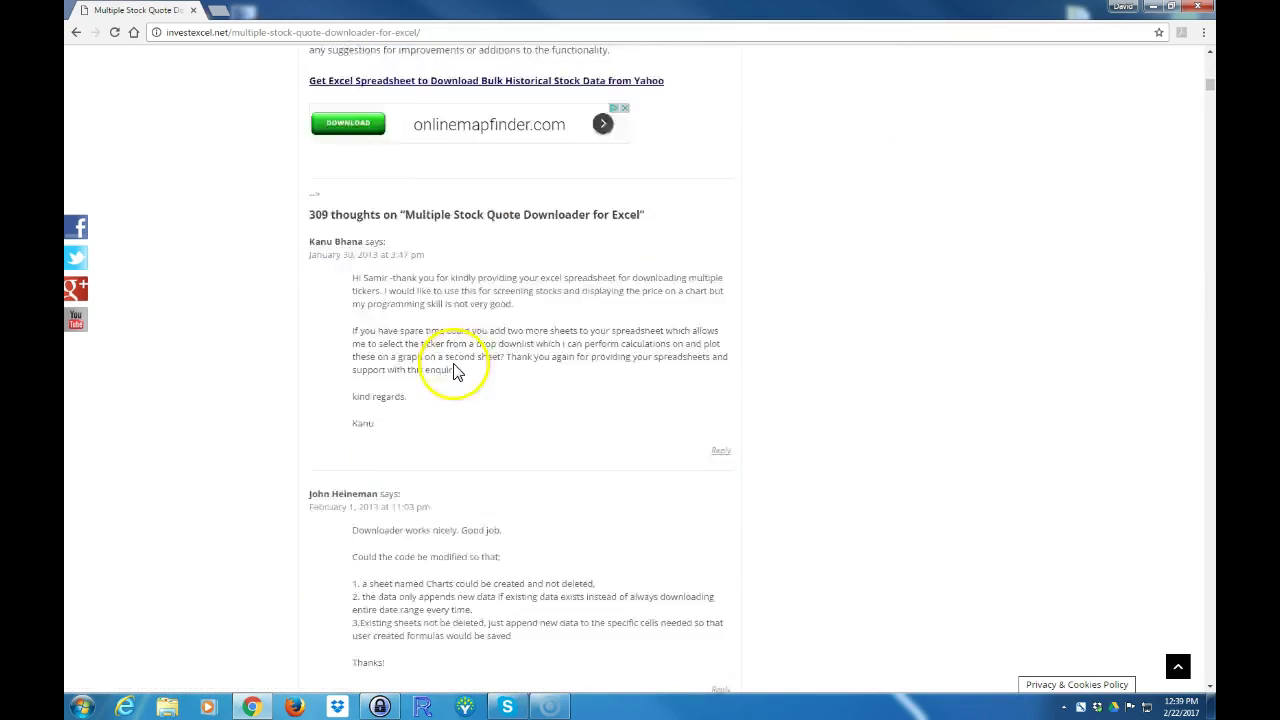
pyautogui.scroll(-5, 455, 360)
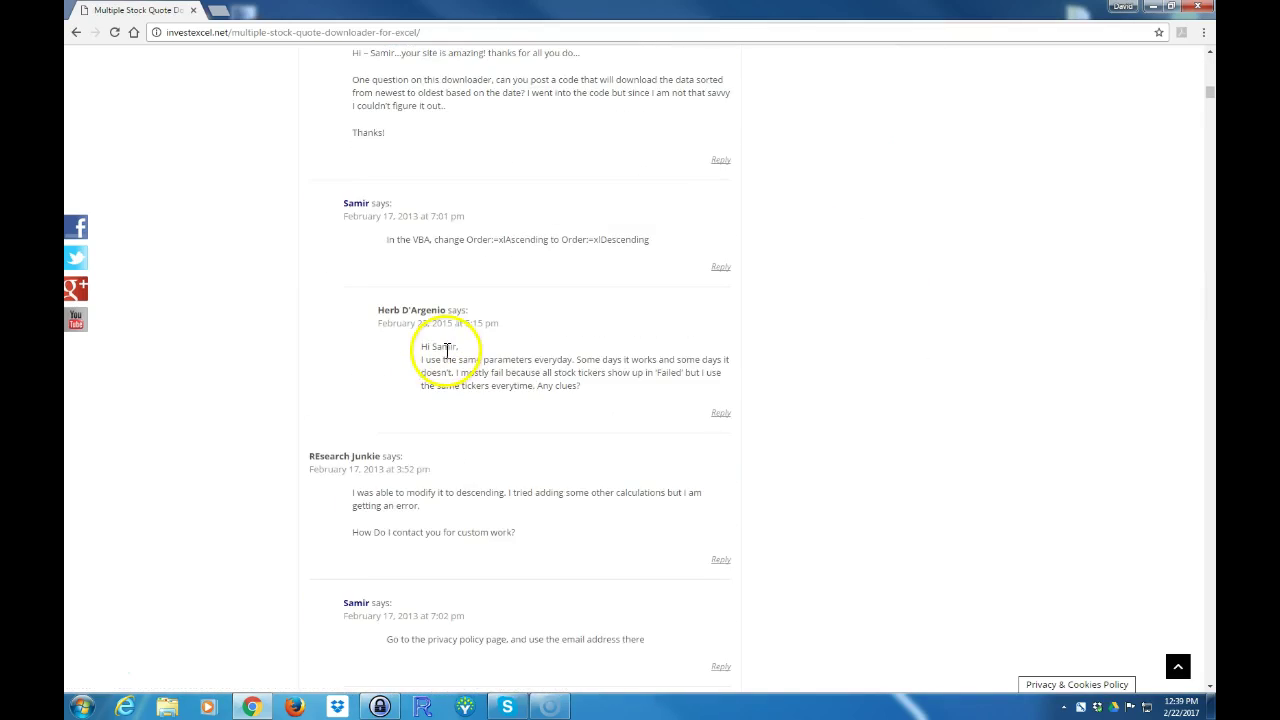
pyautogui.scroll(-1, 447, 349)
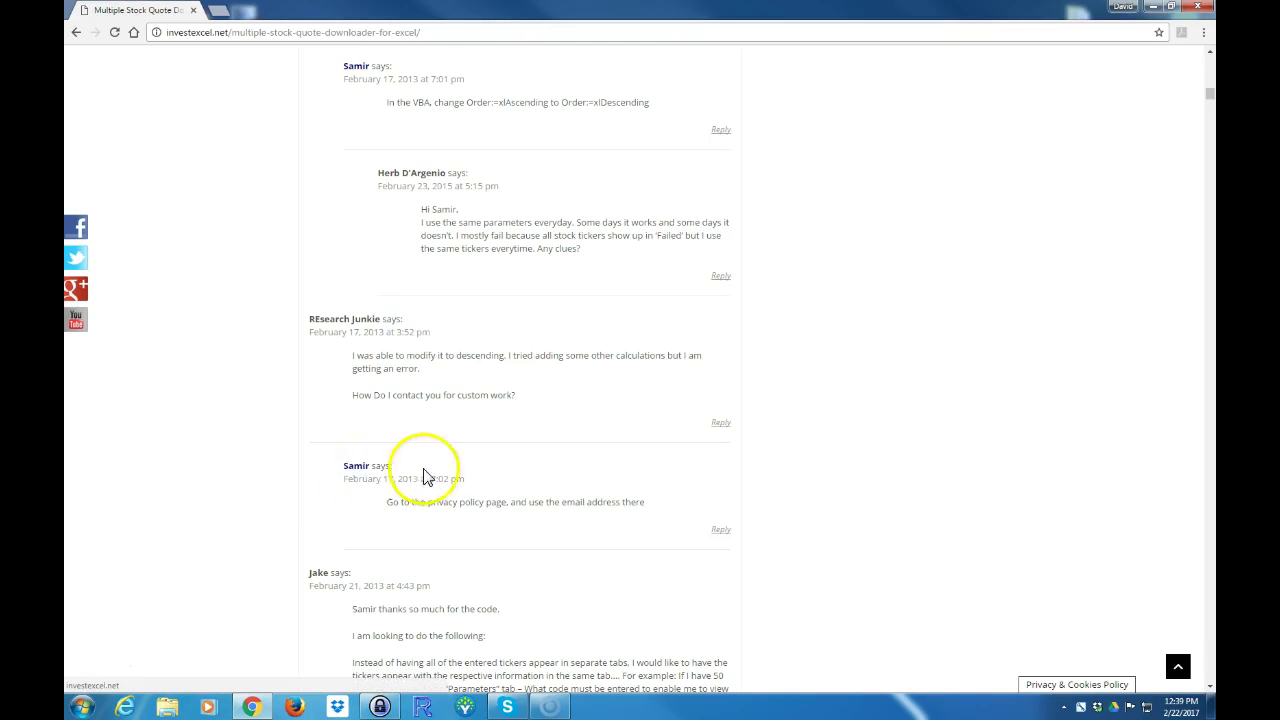
pyautogui.scroll(9, 443, 477)
pyautogui.scroll(5, 450, 480)
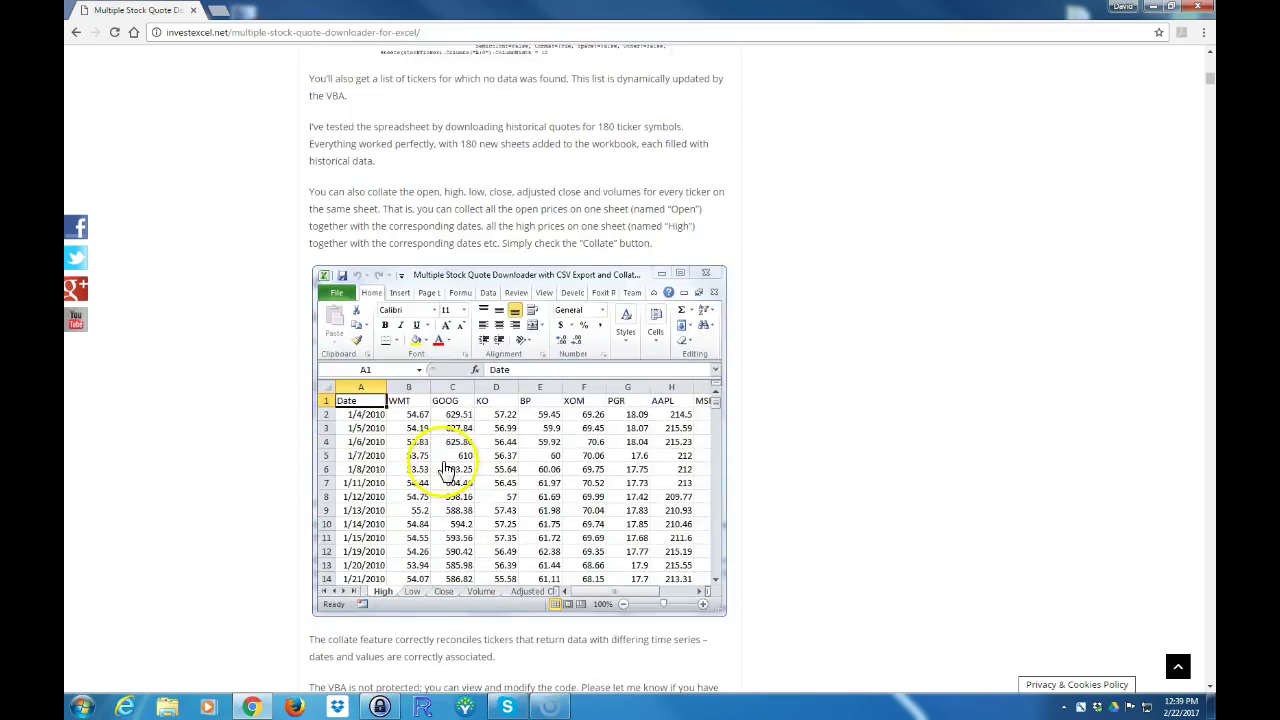
pyautogui.scroll(-2, 414, 409)
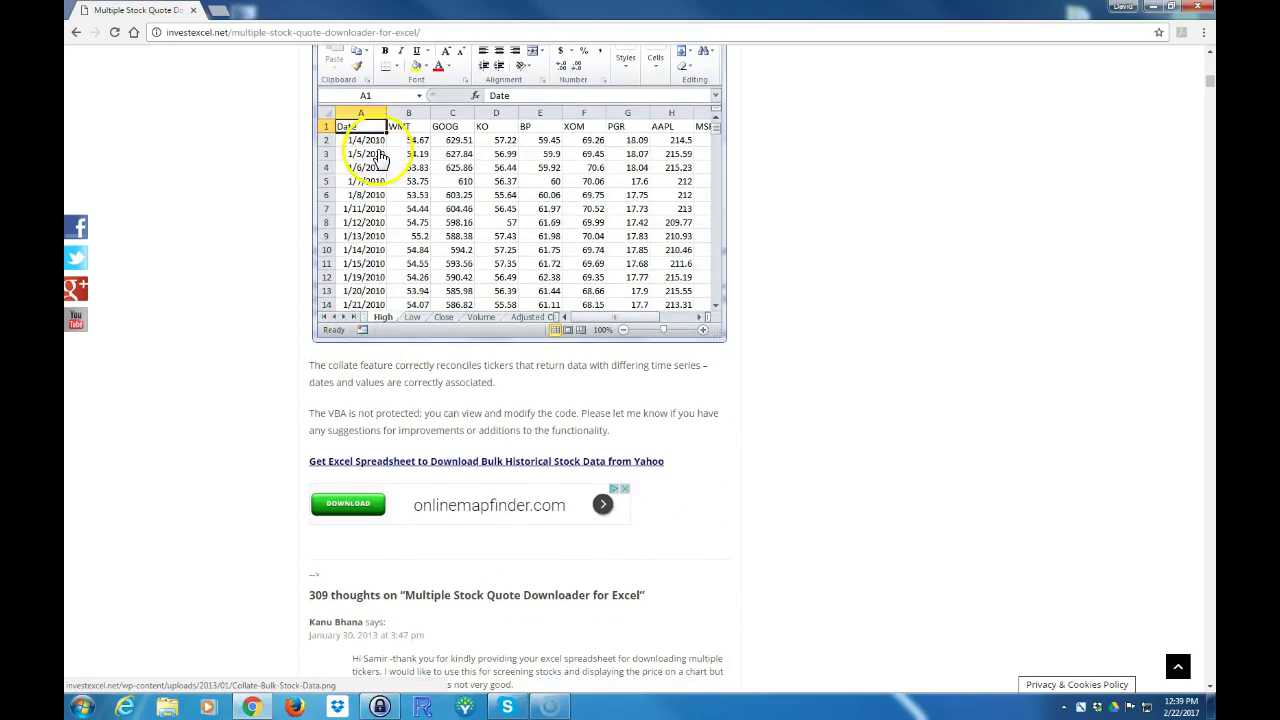
pyautogui.scroll(4, 371, 143)
pyautogui.scroll(-5, 371, 157)
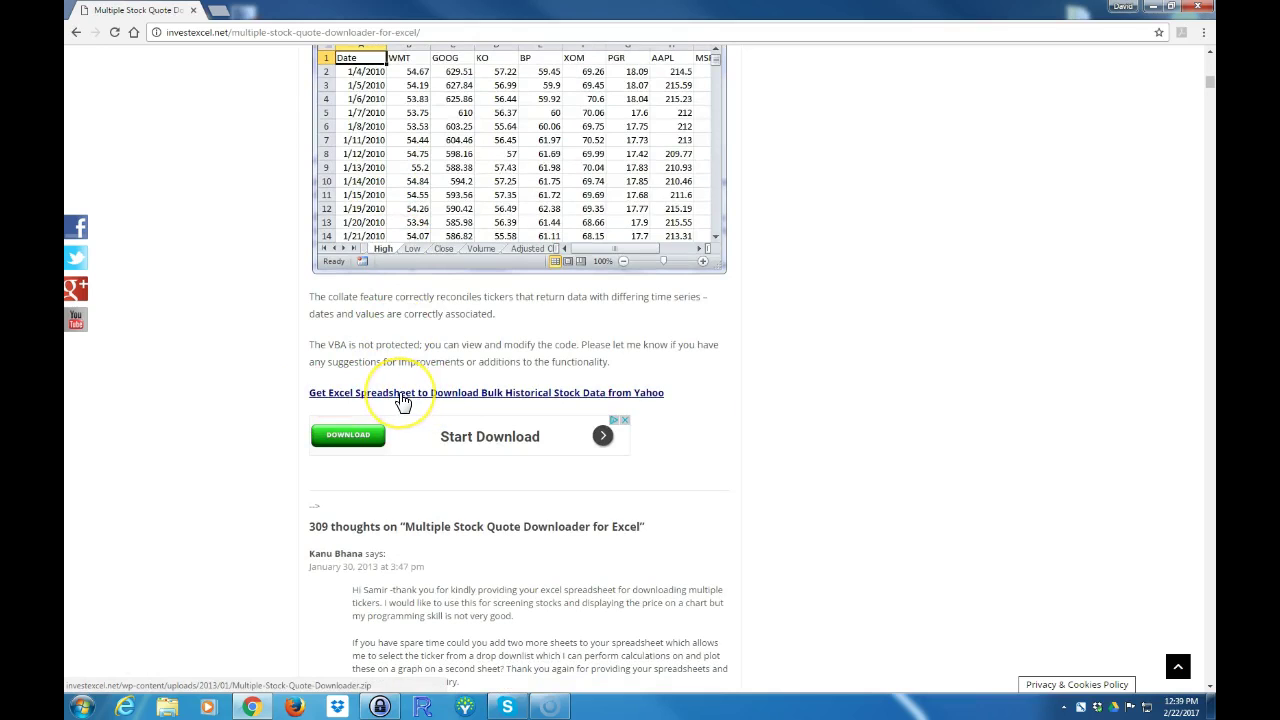
pyautogui.click(403, 398)
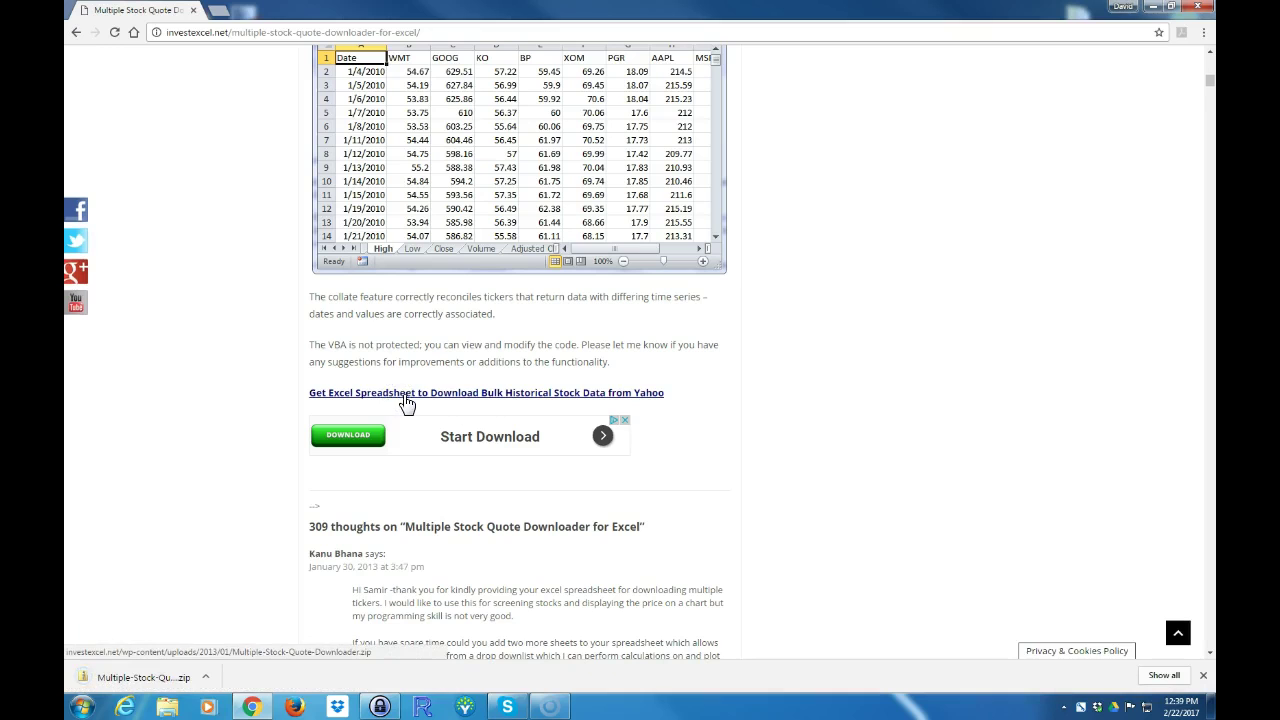
# Open the downloaded zip and launch the Multiple Stock Quote Downloader .xlsm workbook
pyautogui.click(160, 684)
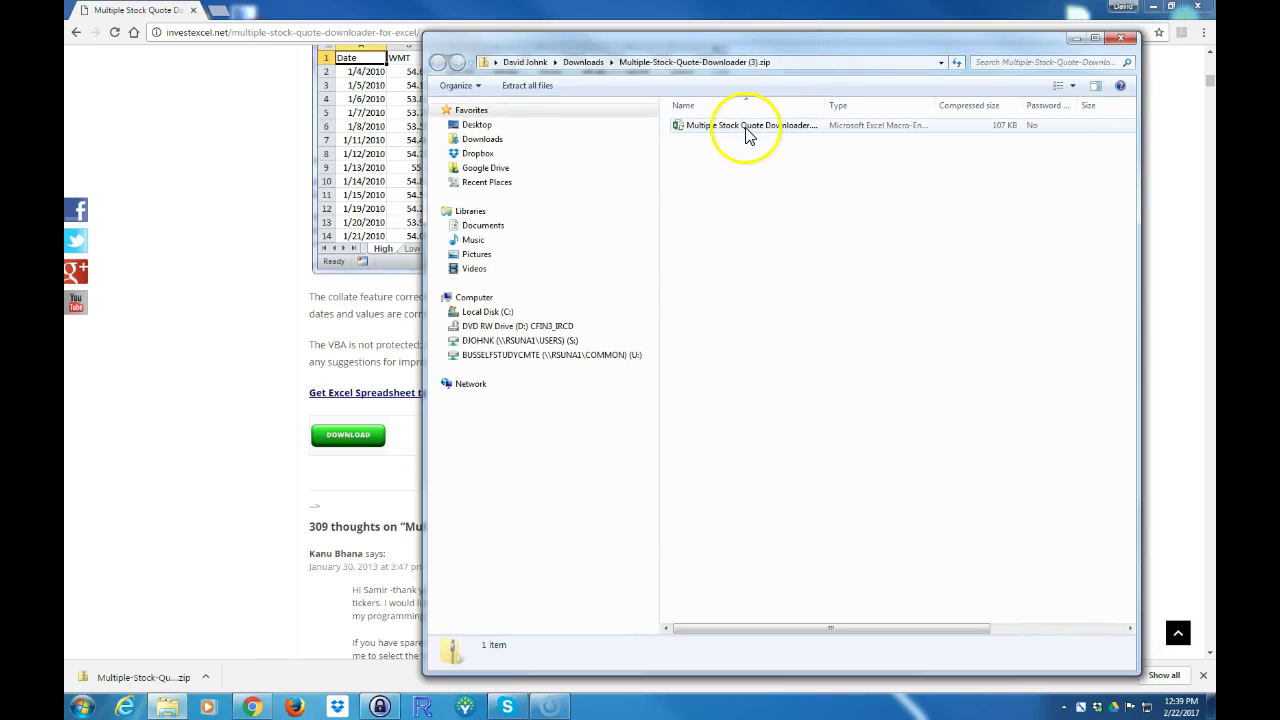
pyautogui.doubleClick(745, 133)
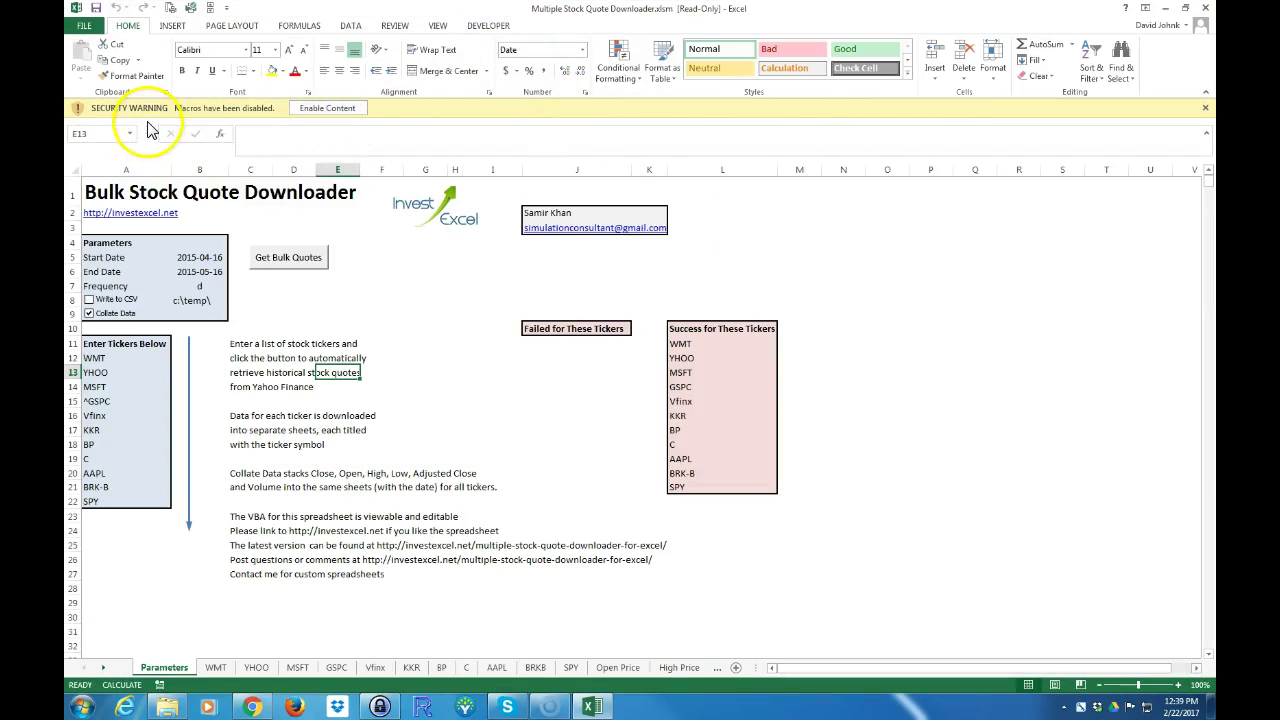
# Enable the workbook's macros, close the zip folder window and maximize Excel
pyautogui.click(321, 112)
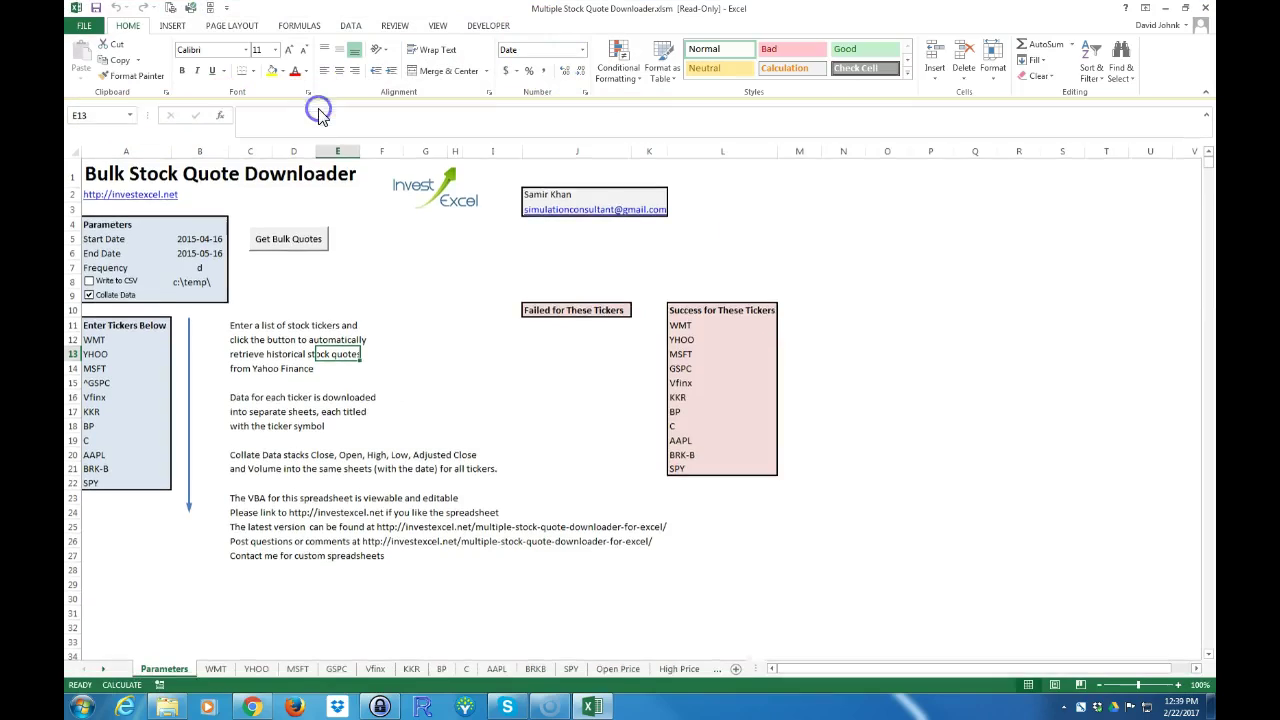
pyautogui.moveTo(818, 22); pyautogui.dragTo(829, 180)
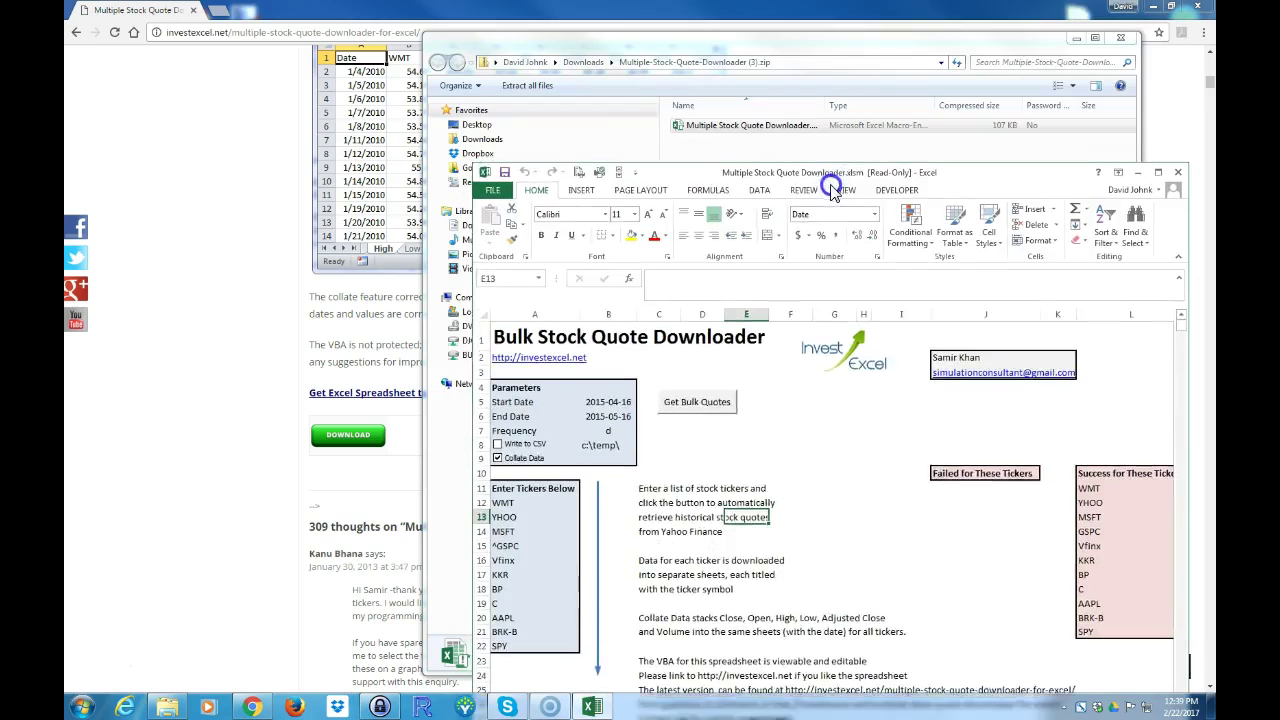
pyautogui.click(1080, 37)
pyautogui.moveTo(946, 172); pyautogui.dragTo(1000, 3)
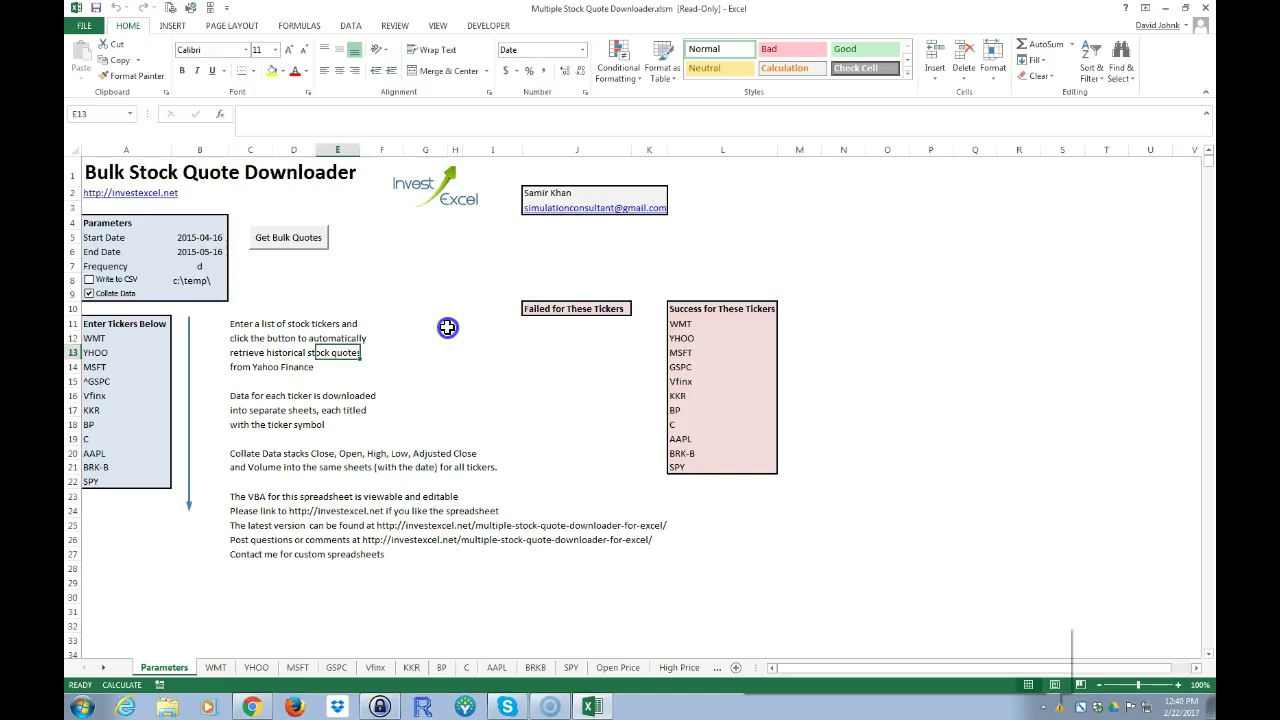
pyautogui.click(444, 324)
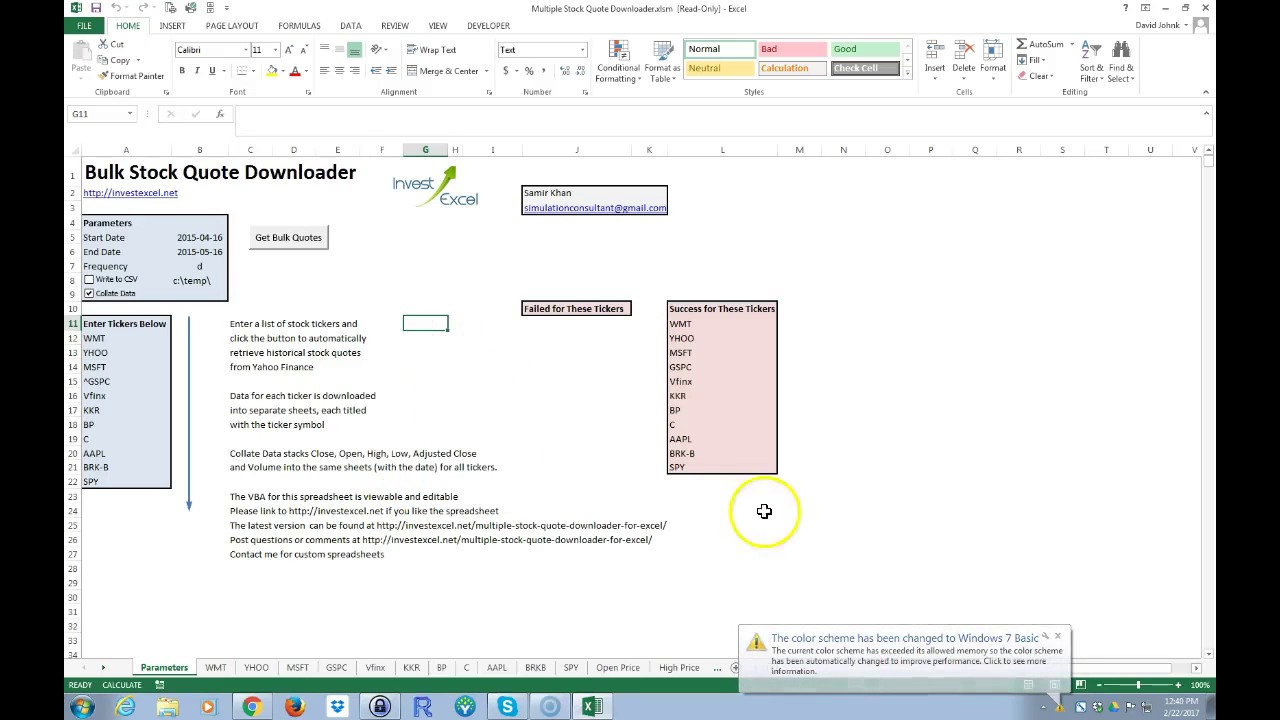
# Replace the first two tickers with VZ and IBM and clear old tickers MSFT through SPY
pyautogui.click(1058, 638)
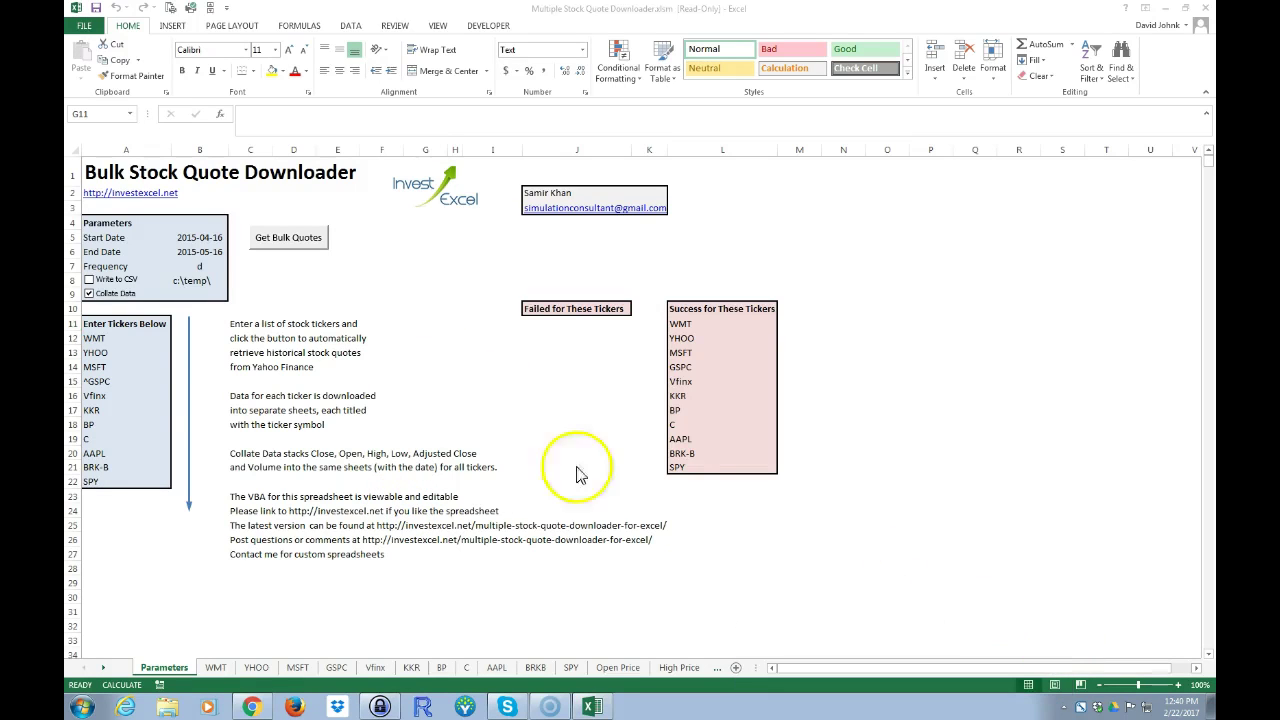
pyautogui.click(93, 338)
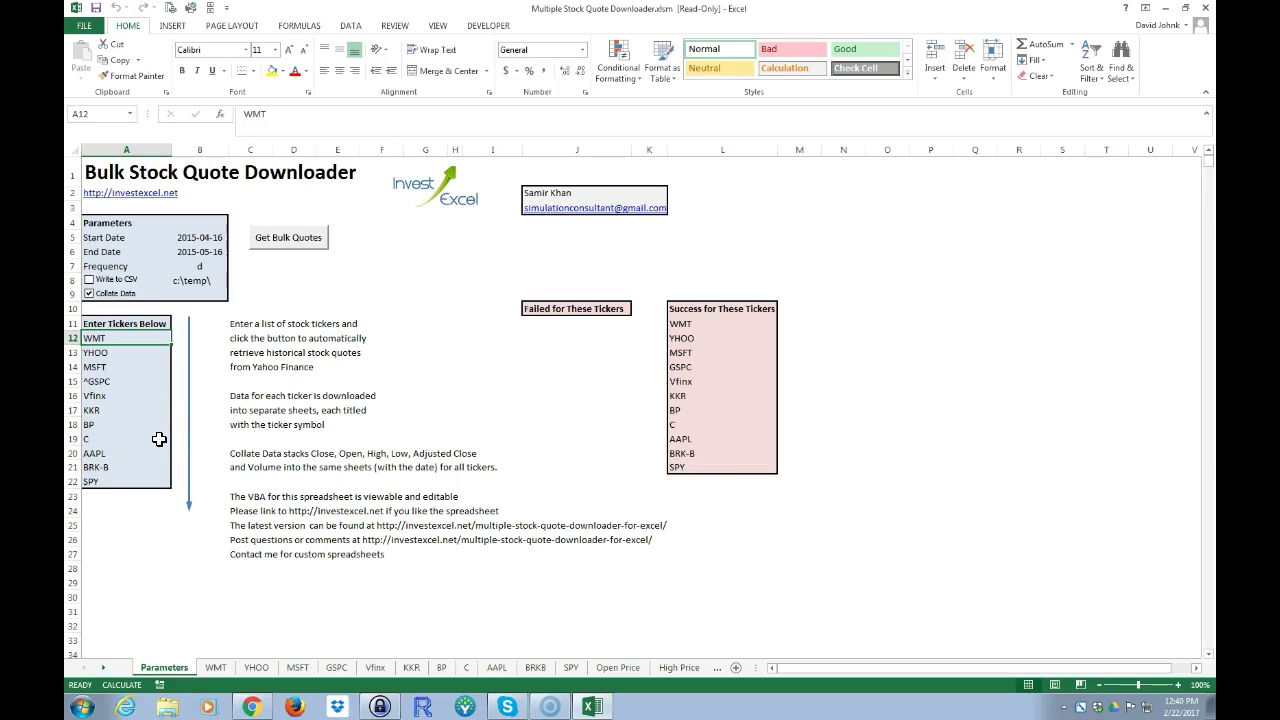
pyautogui.write('VZ')
pyautogui.press('Return')
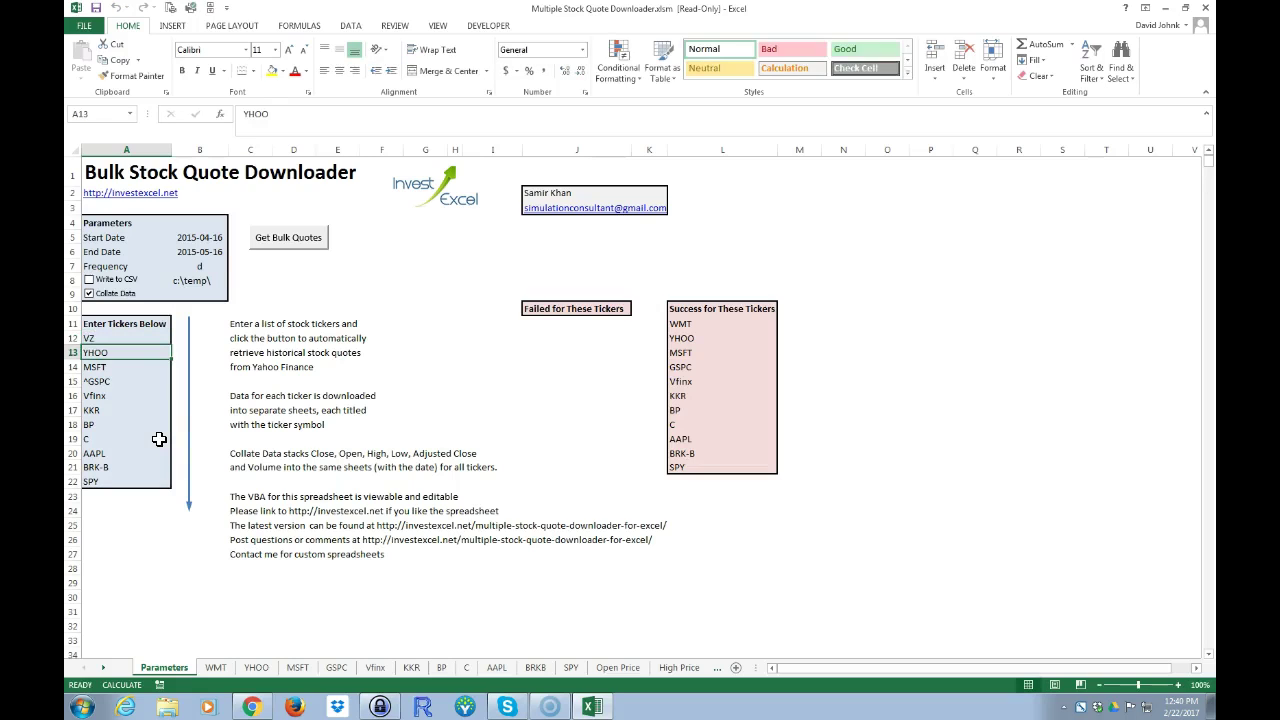
pyautogui.write('IBM')
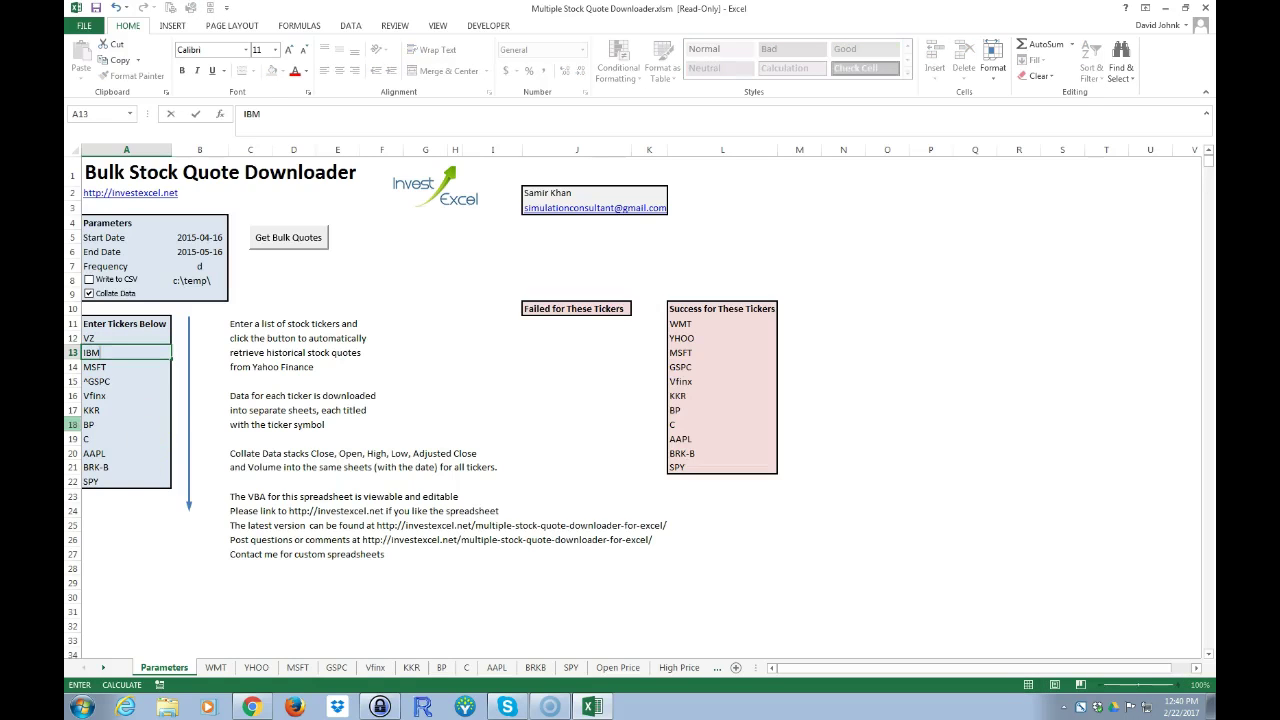
pyautogui.click(138, 437)
pyautogui.moveTo(97, 371); pyautogui.dragTo(100, 479)
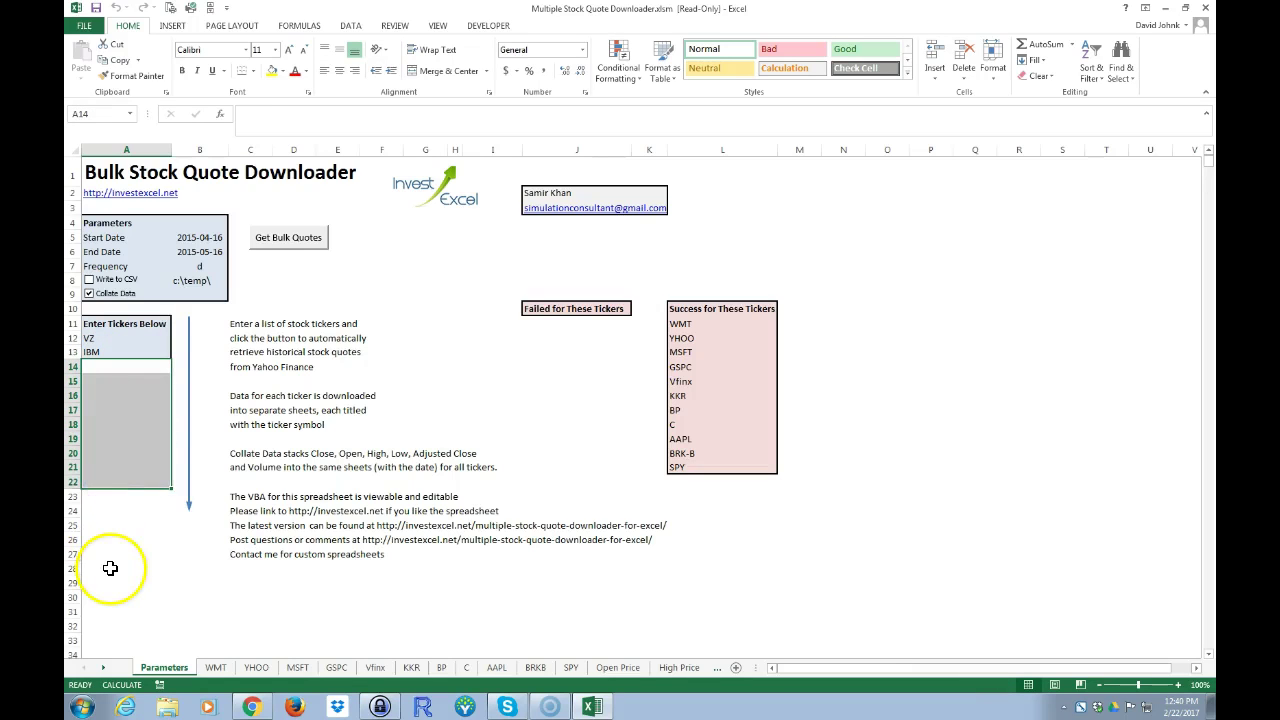
# Keep monthly frequency and set the End Date to =TODAY(), showing 2017-02-22
pyautogui.doubleClick(200, 268)
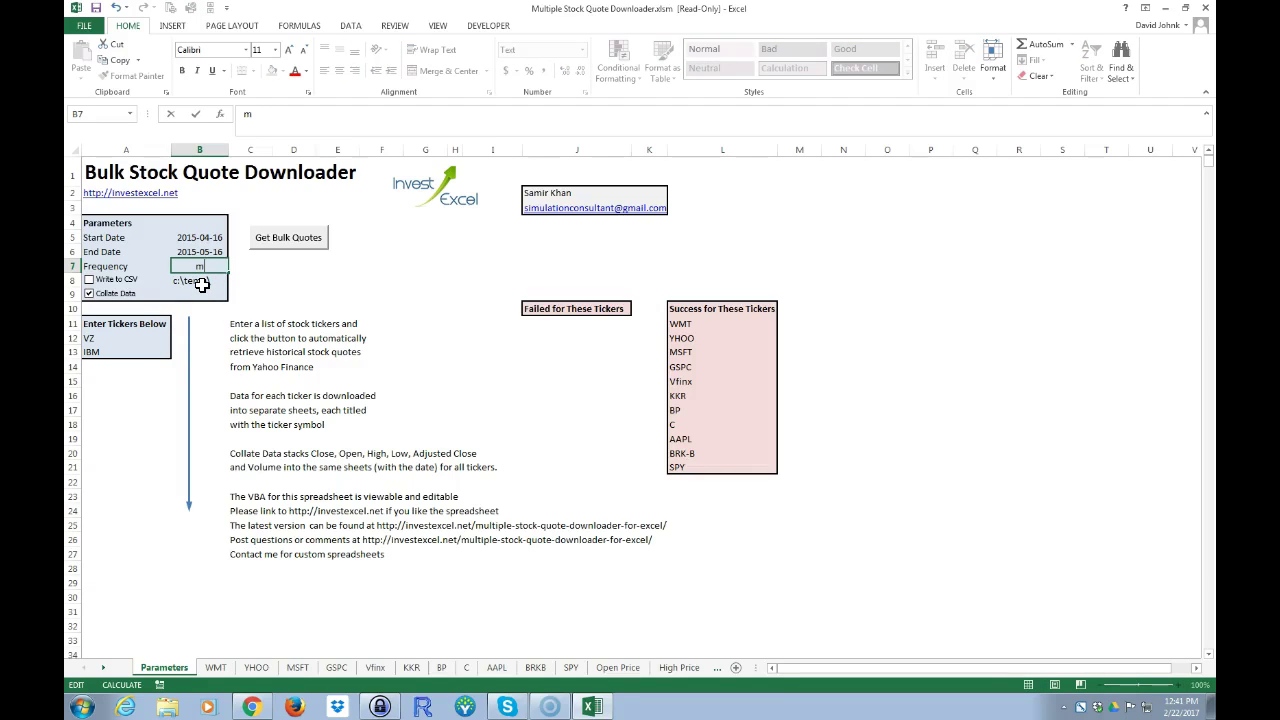
pyautogui.click(193, 262)
pyautogui.click(192, 250)
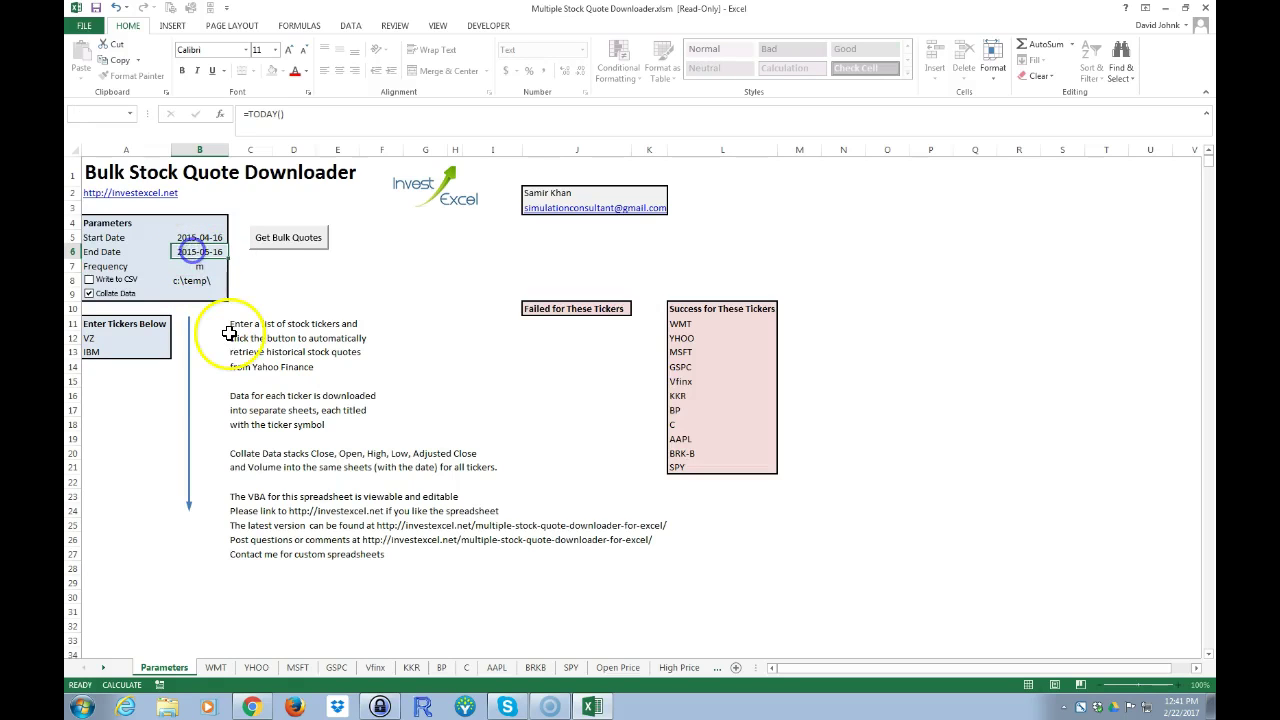
pyautogui.write('=today')
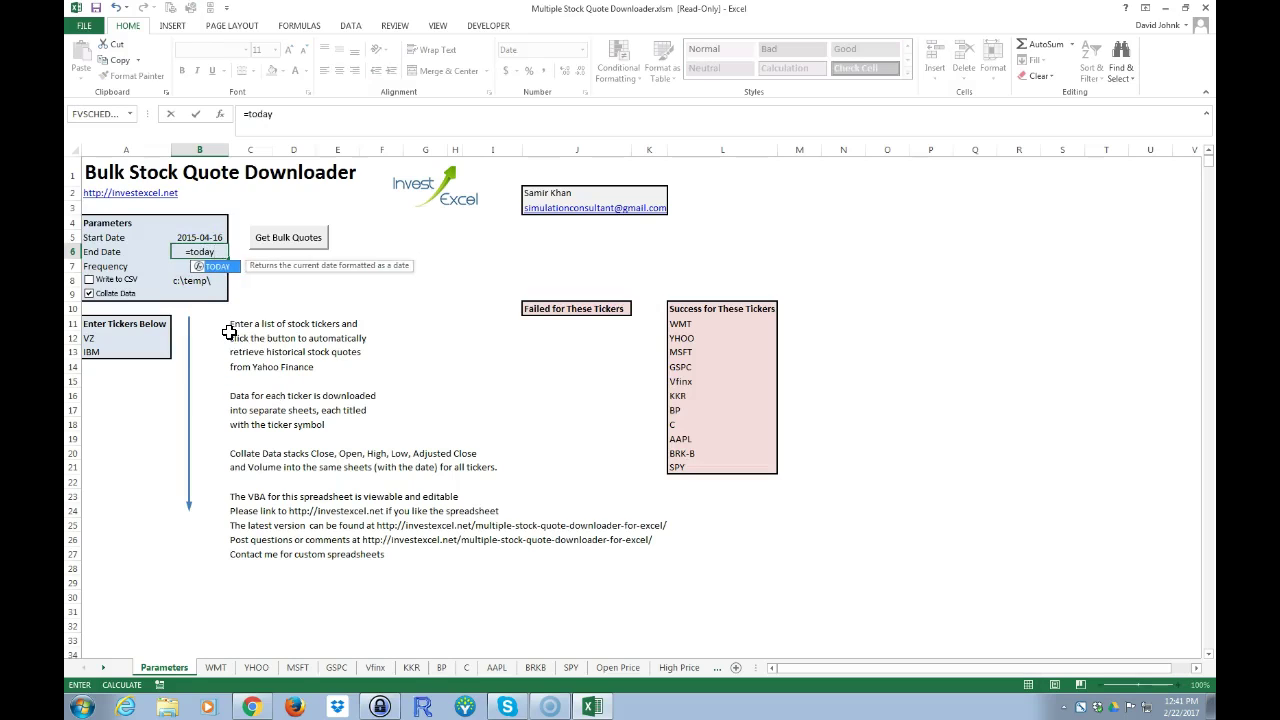
pyautogui.write('(')
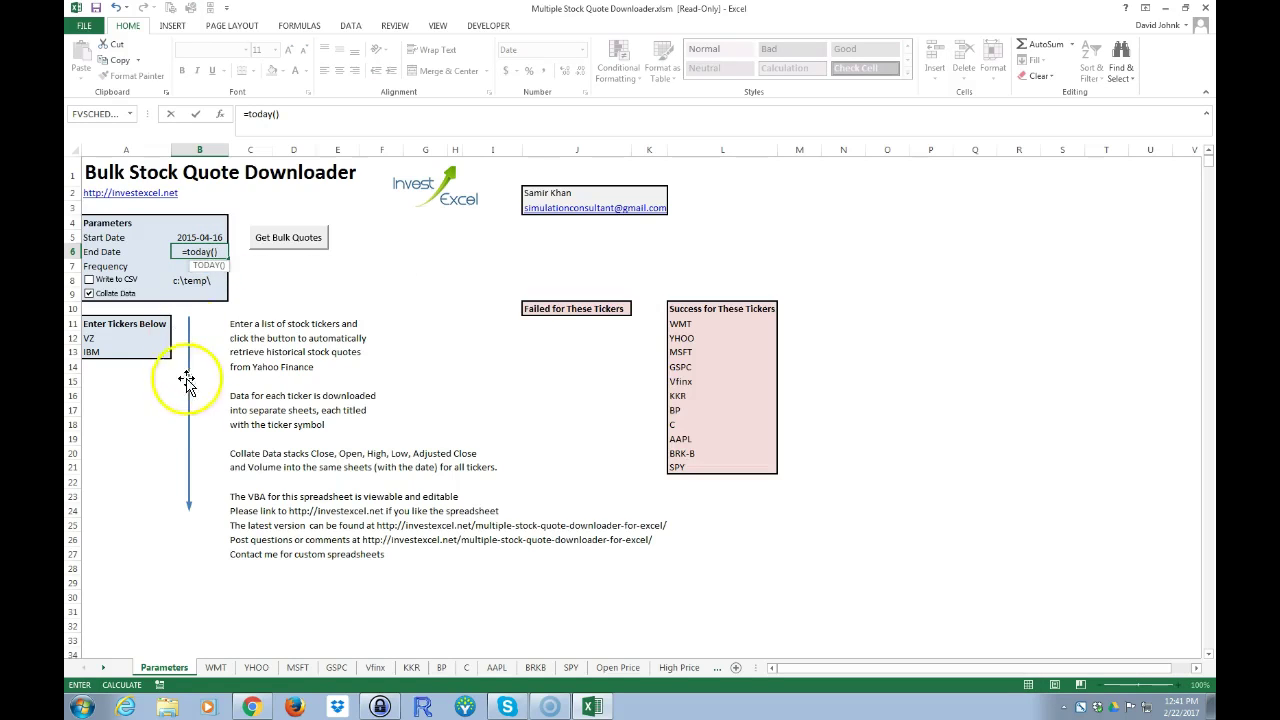
pyautogui.press('Return')
pyautogui.click(192, 251)
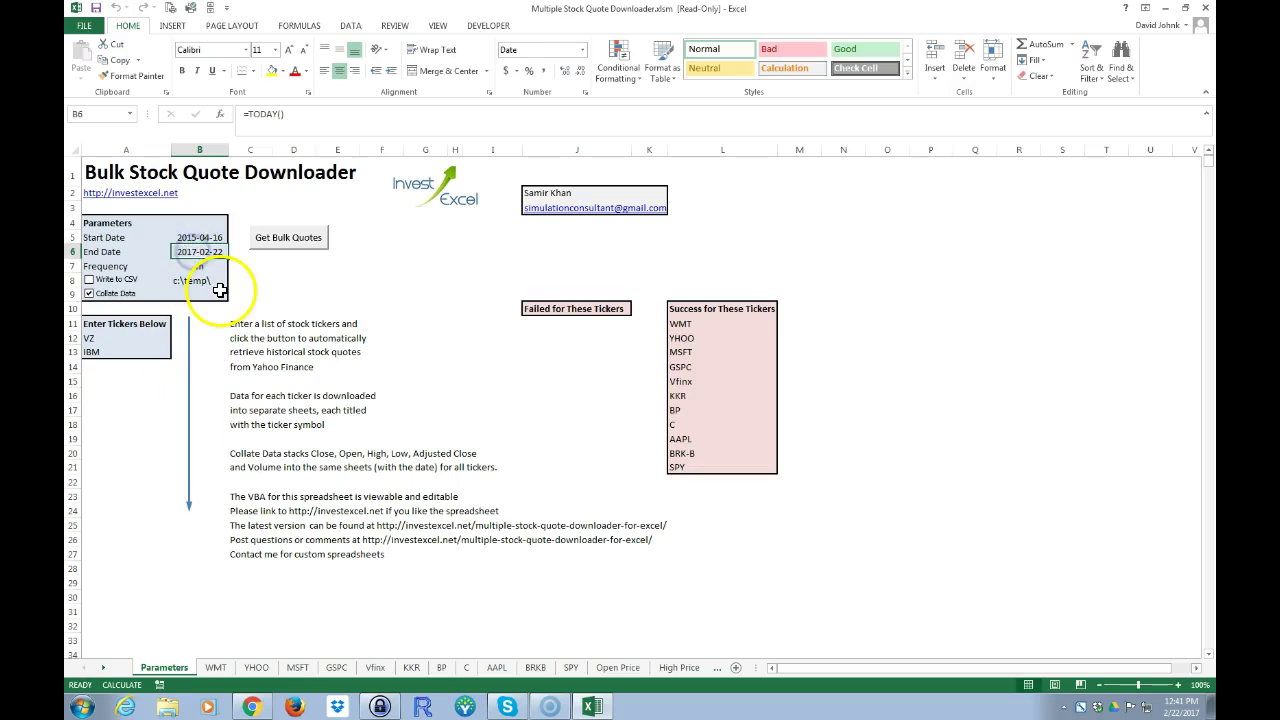
pyautogui.click(190, 237)
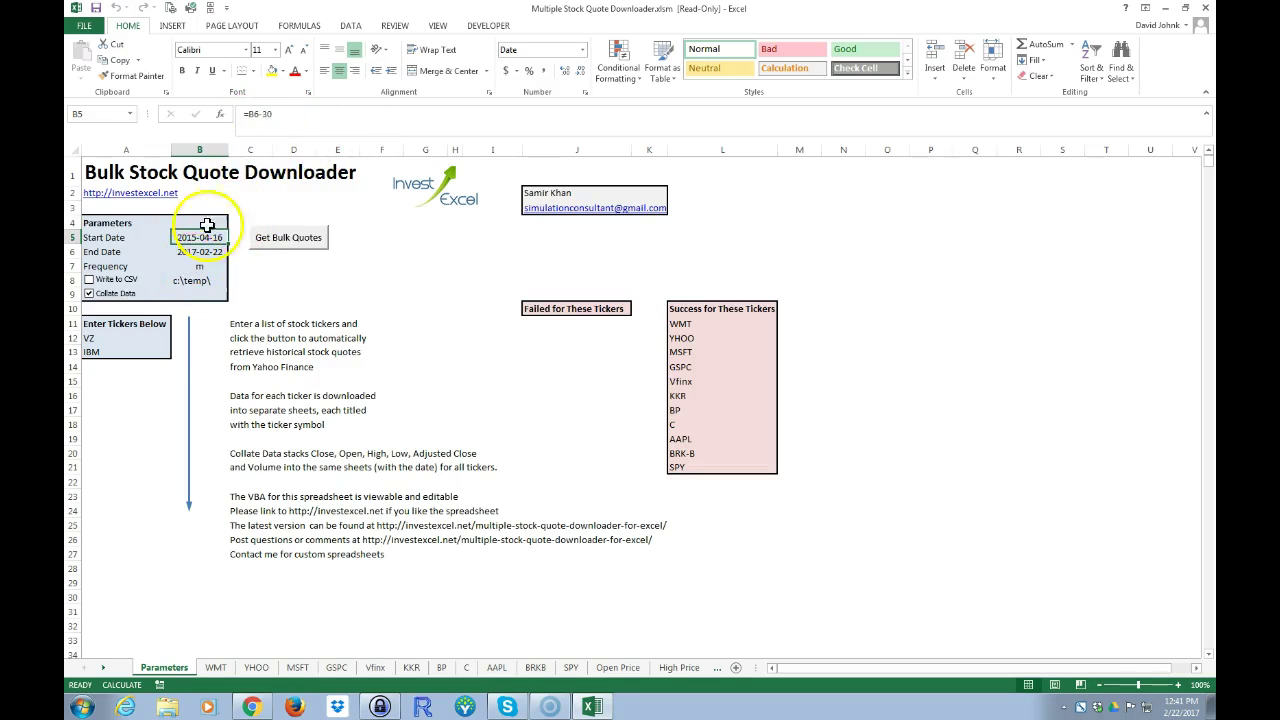
# Change the Start Date formula to =B6-(365*5), giving 2012-02-24
pyautogui.click(277, 113)
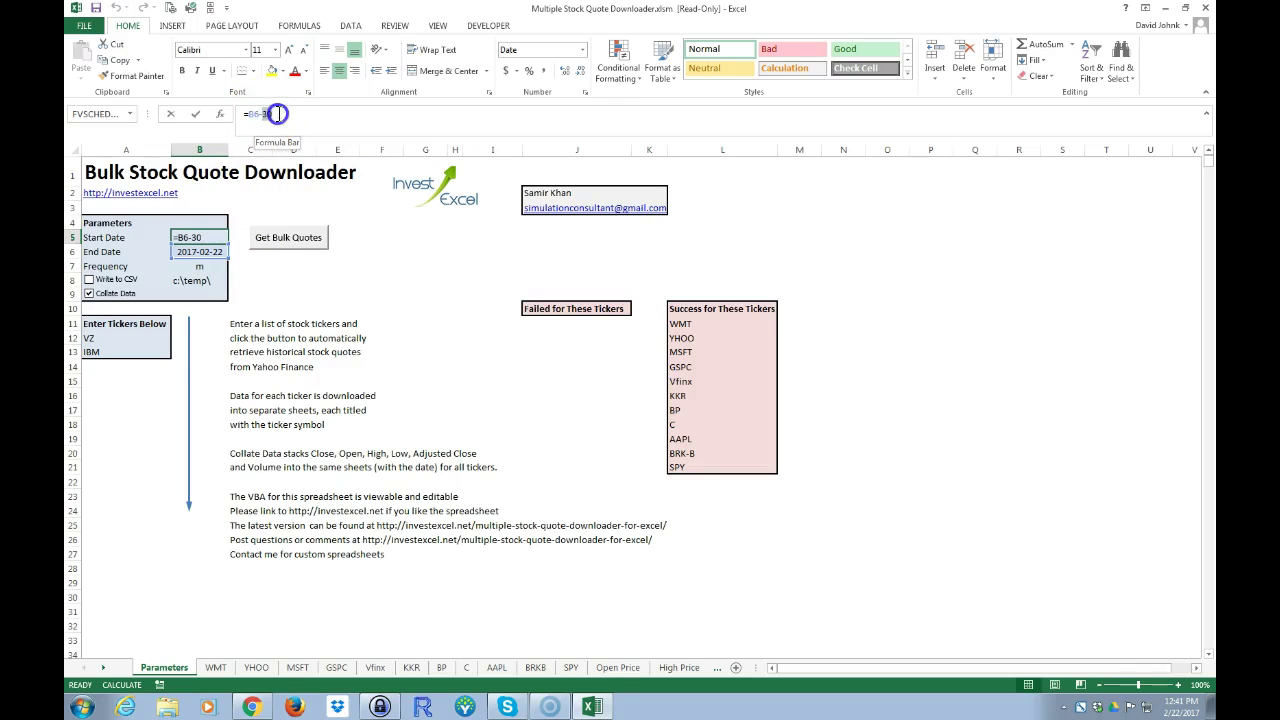
pyautogui.doubleClick(277, 113)
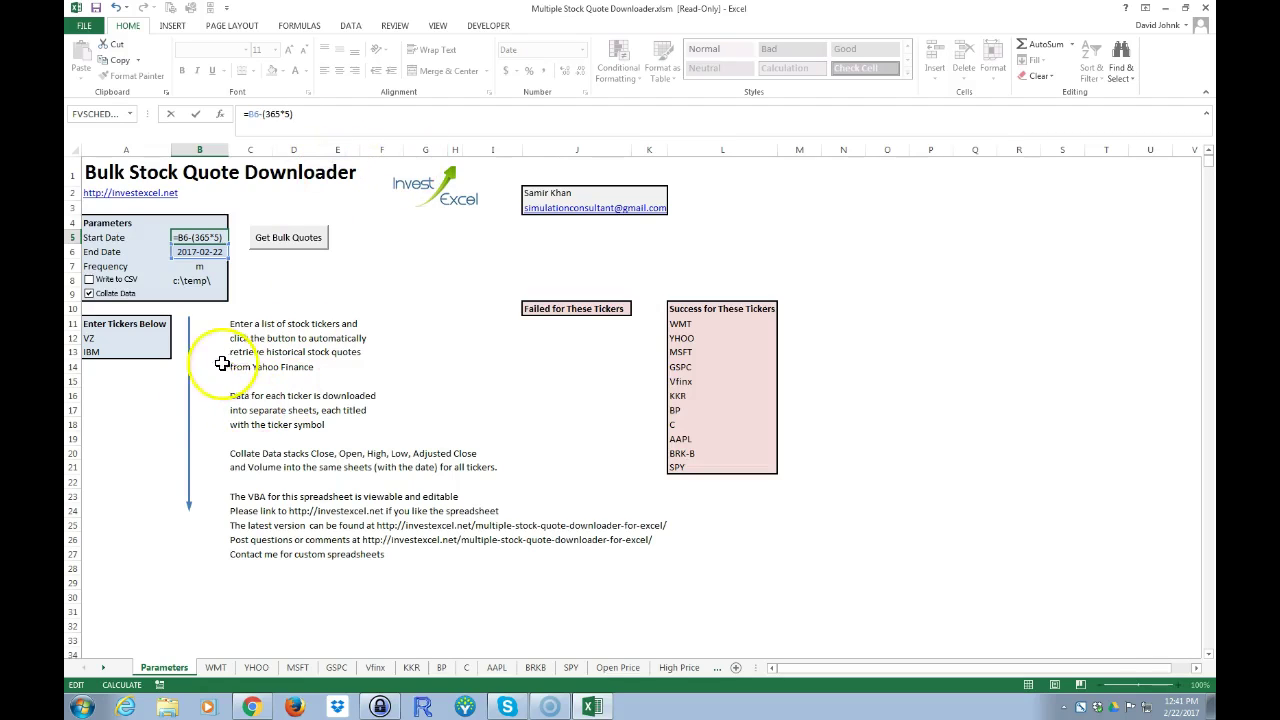
pyautogui.press('Return')
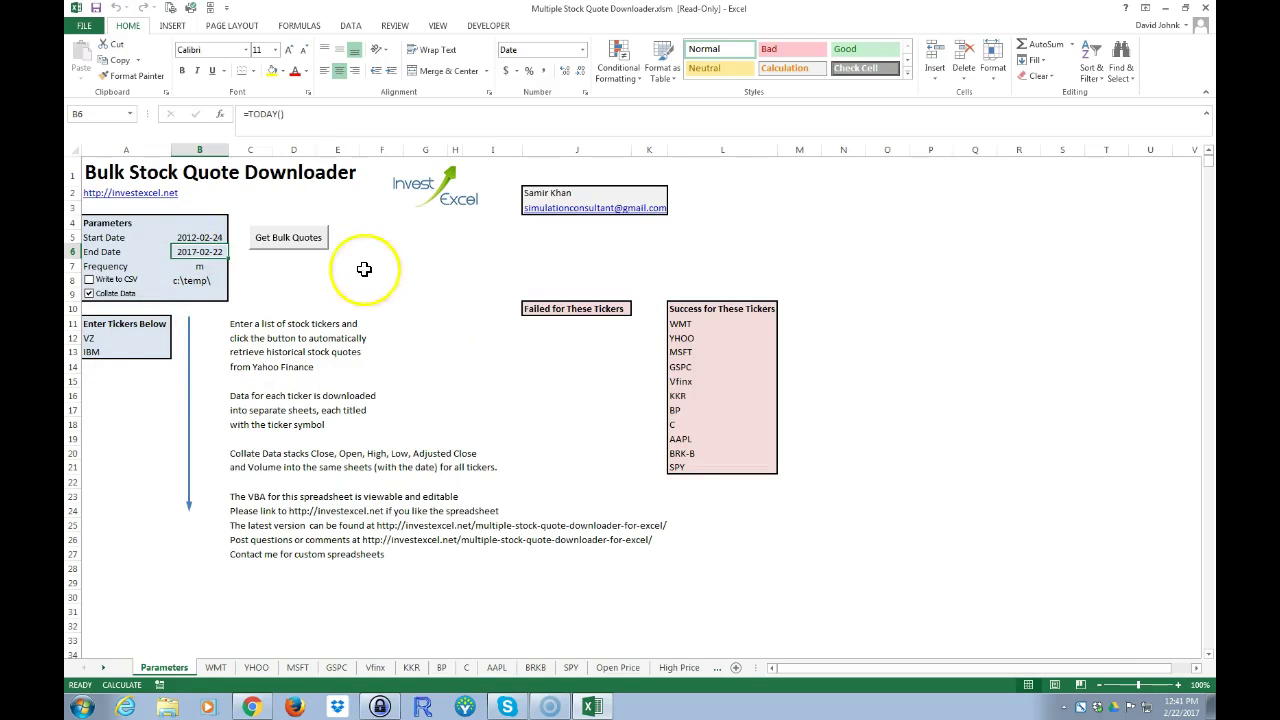
# Run Get Bulk Quotes to fetch VZ and IBM into per-ticker and collated sheets
pyautogui.click(288, 237)
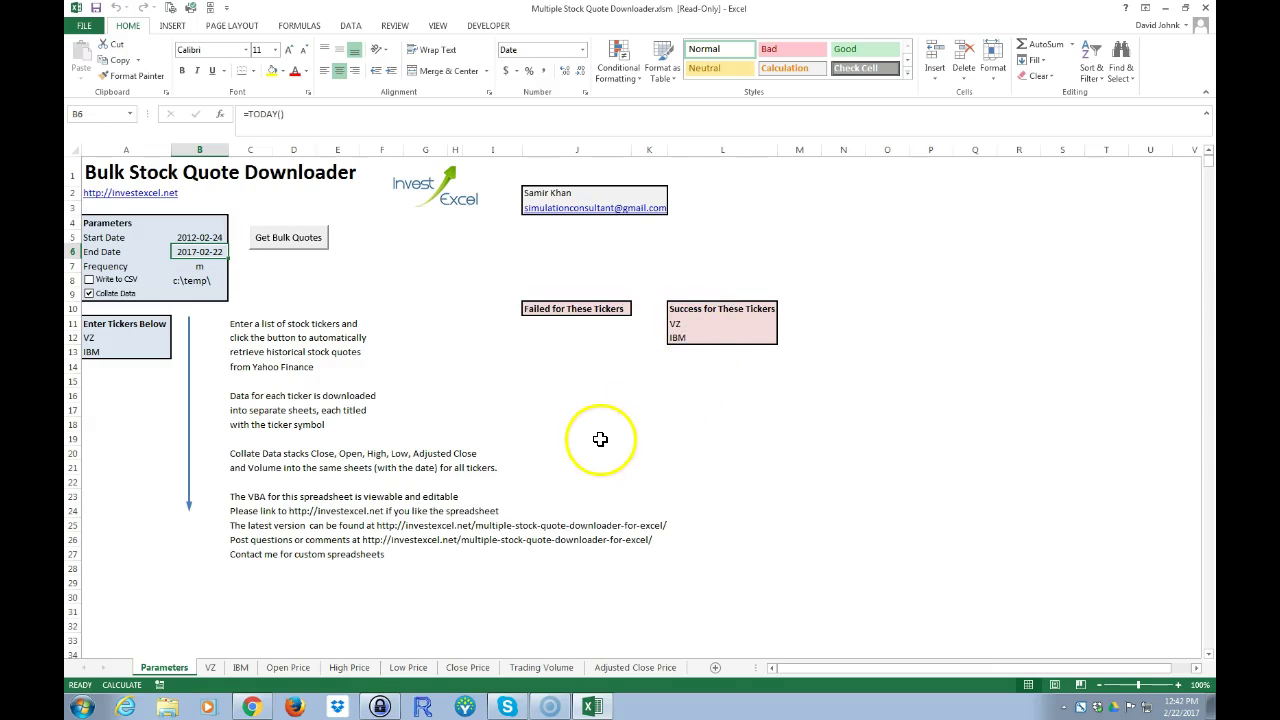
pyautogui.moveTo(256, 708)
pyautogui.click(256, 710)
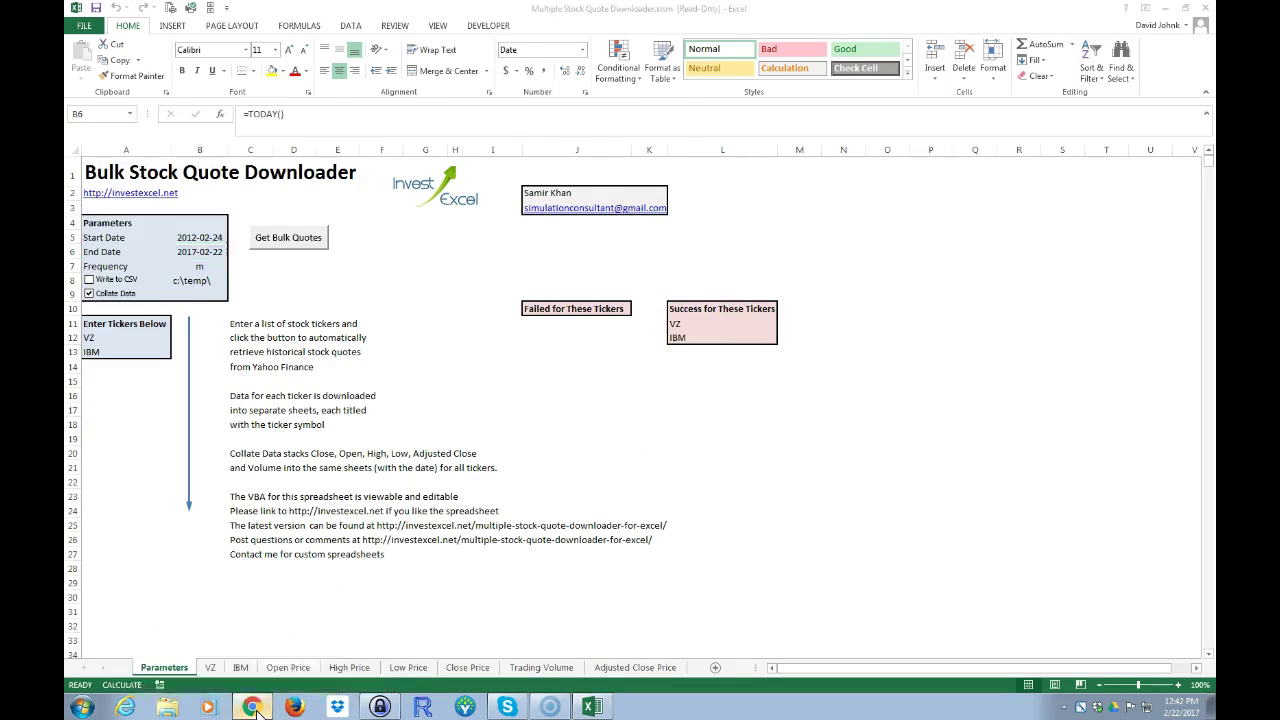
# Go to finance.yahoo.com in Chrome
pyautogui.click(272, 38)
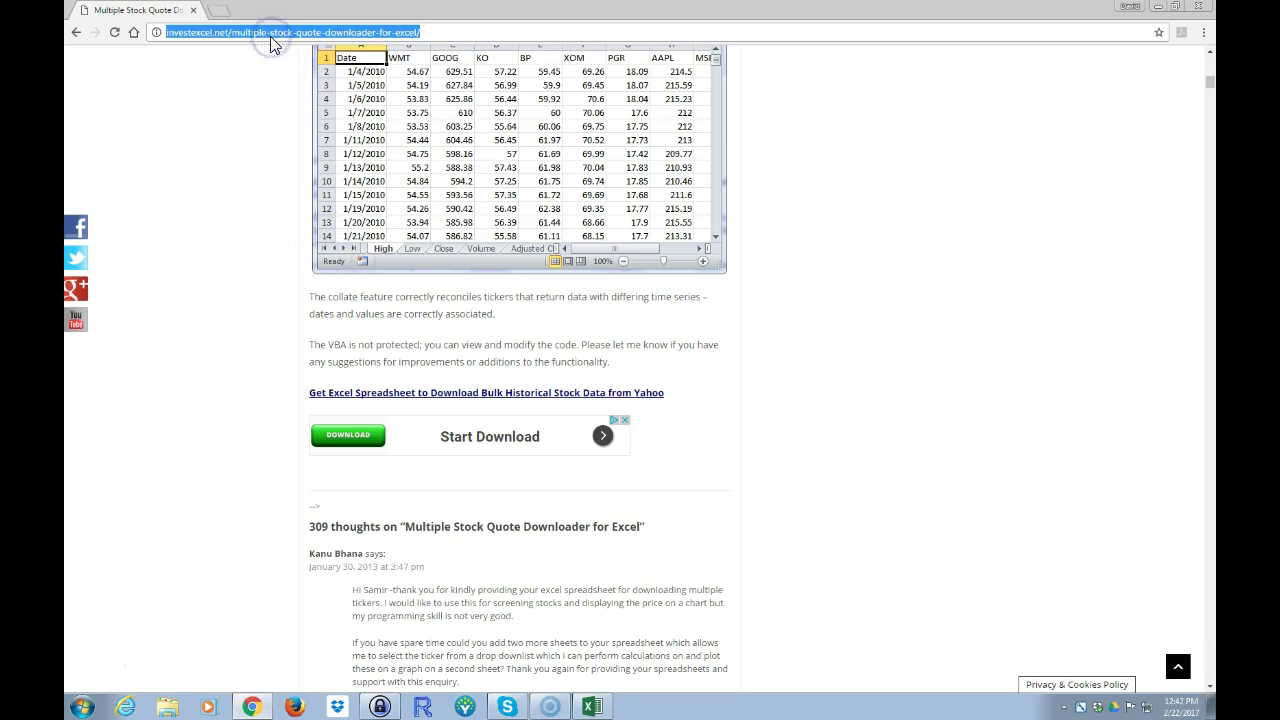
pyautogui.write('finance.ay')
pyautogui.press('BackSpace')
pyautogui.press('BackSpace')
pyautogui.write('yahoo.com')
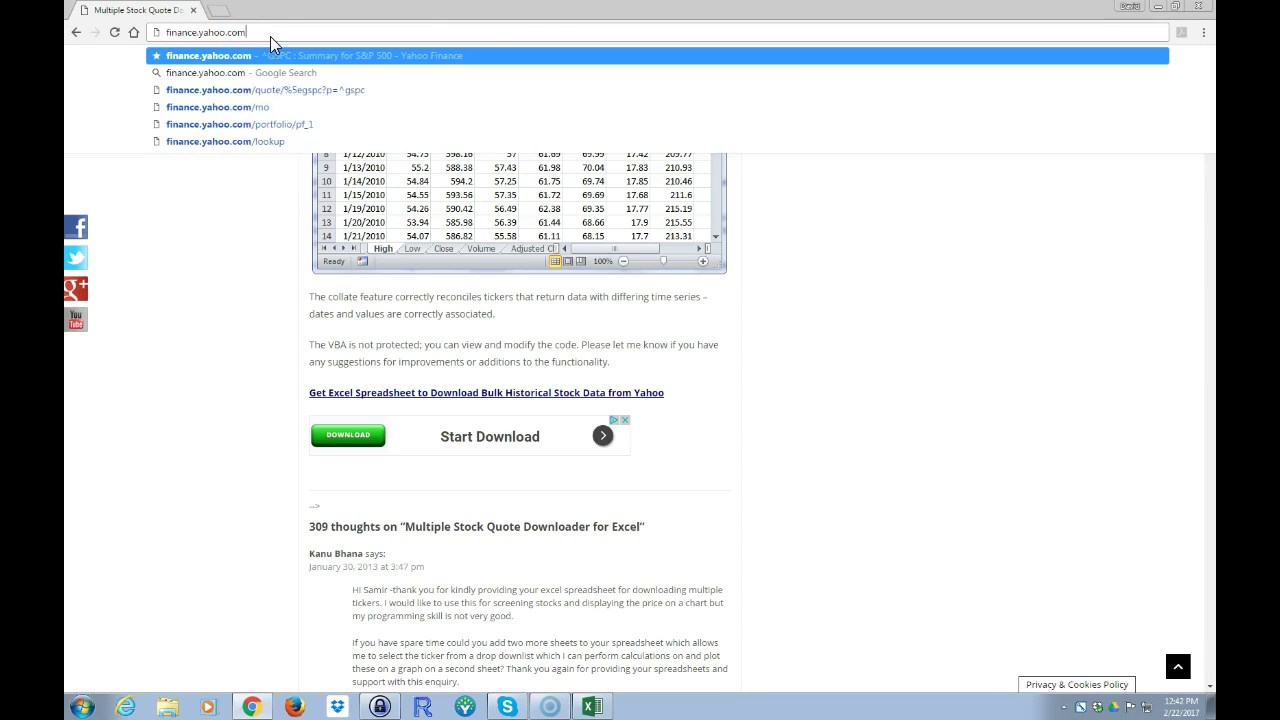
pyautogui.press('Return')
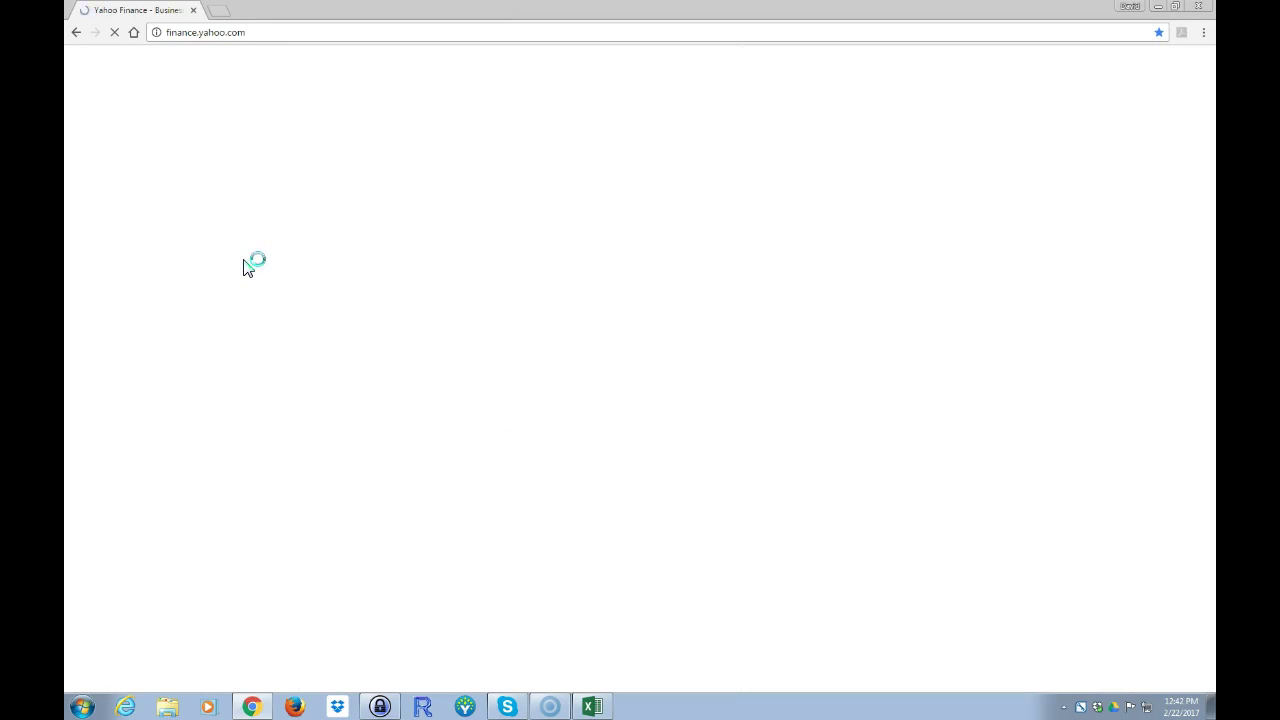
# Look up the IBM and Verizon (VZ) quote pages on Yahoo Finance
pyautogui.click(395, 81)
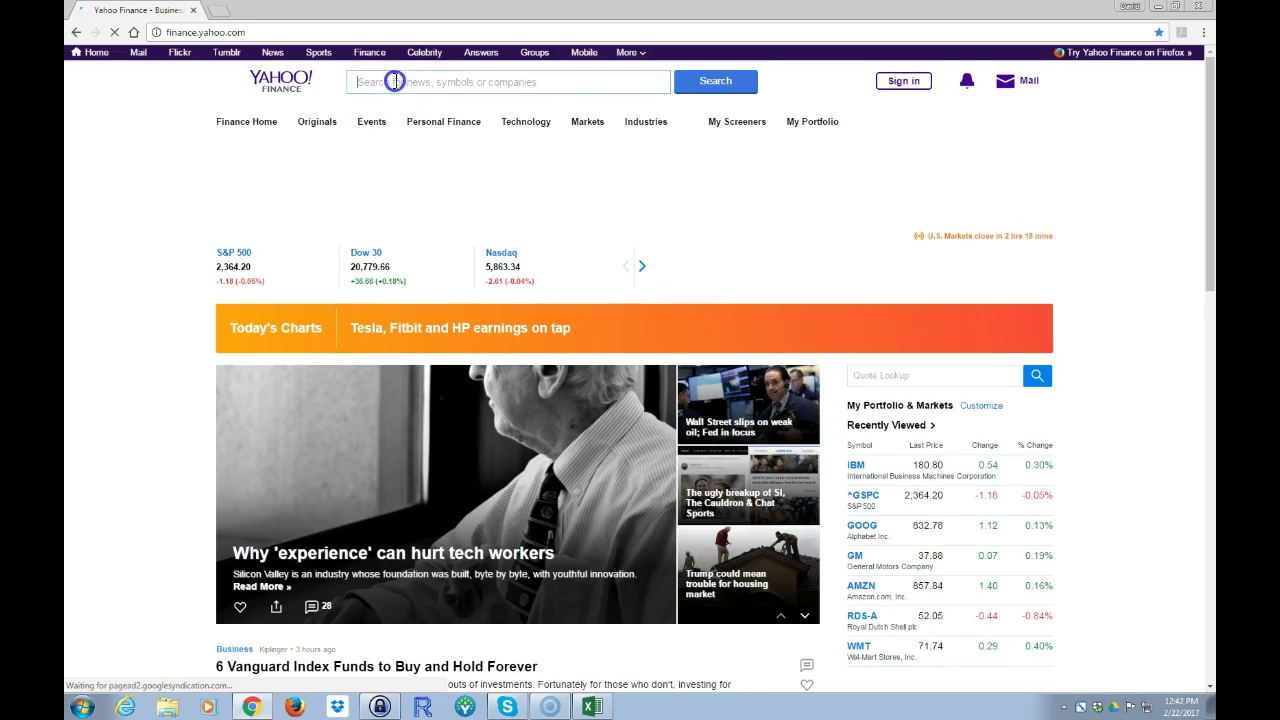
pyautogui.write('ibm')
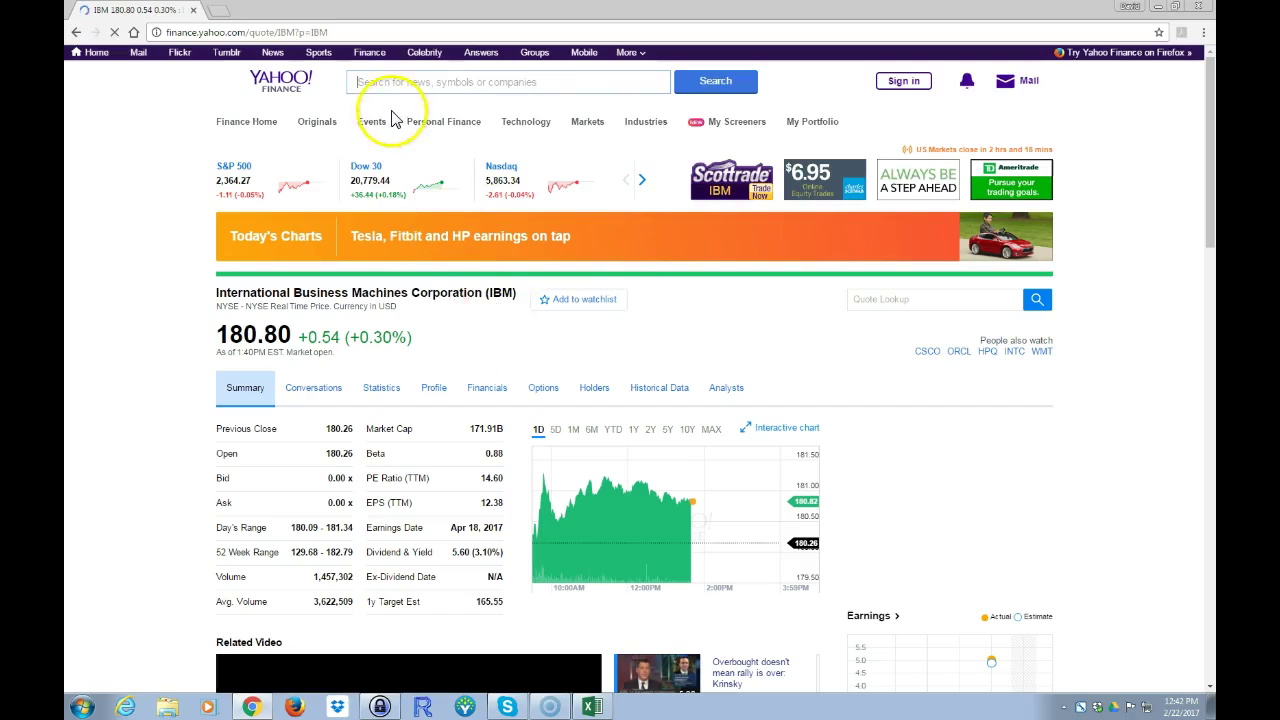
pyautogui.click(393, 82)
pyautogui.write('verizon')
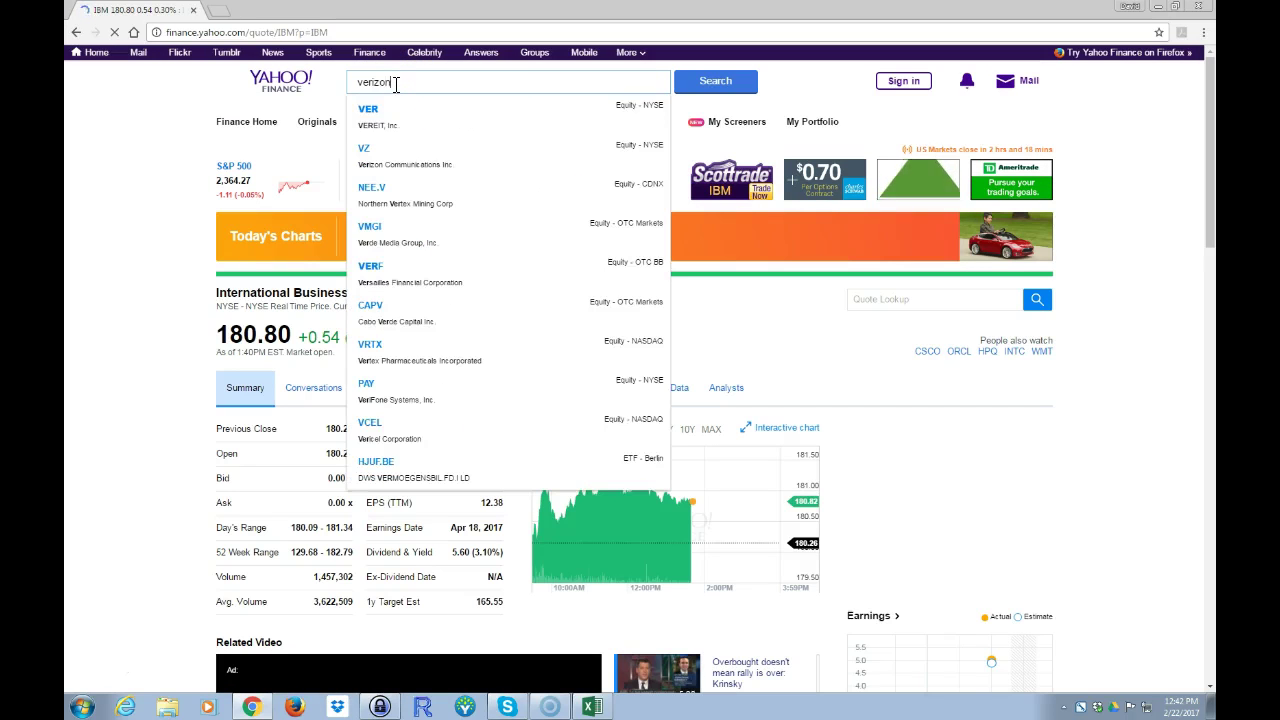
pyautogui.press('Return')
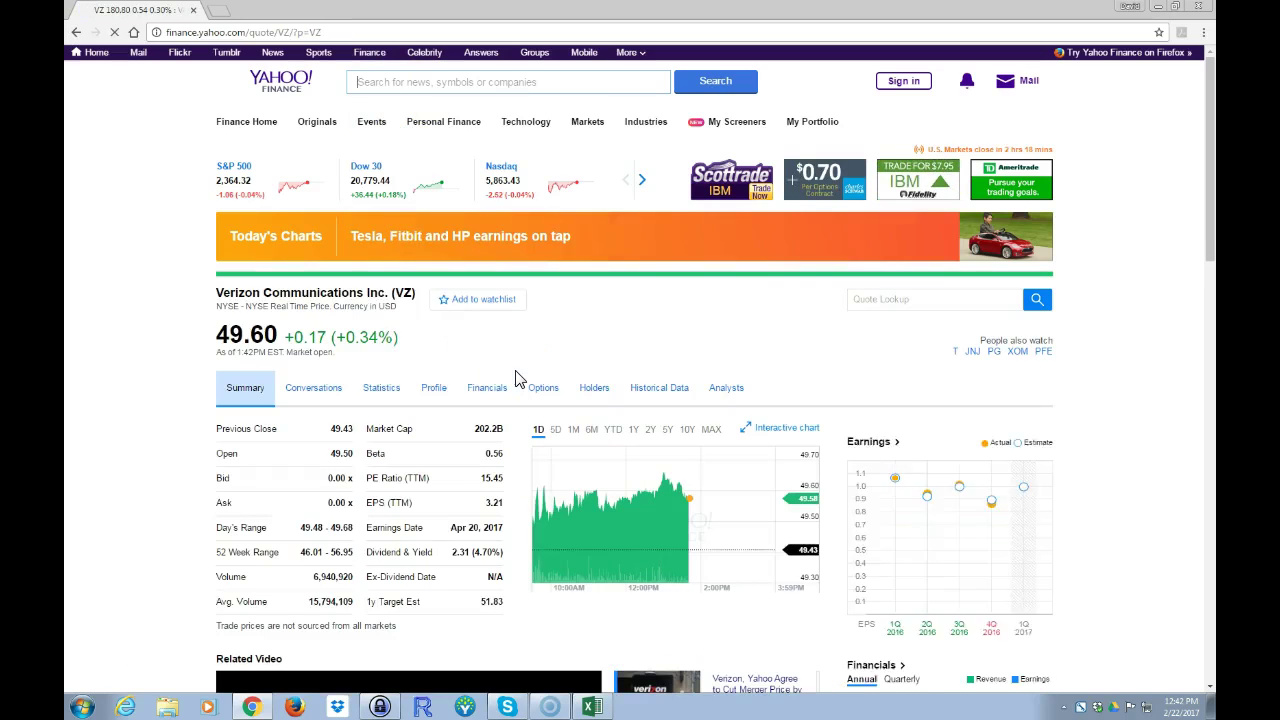
# Open the S&P 500 (^GSPC) quote page, then return to the Excel workbook
pyautogui.click(385, 95)
pyautogui.write('s^')
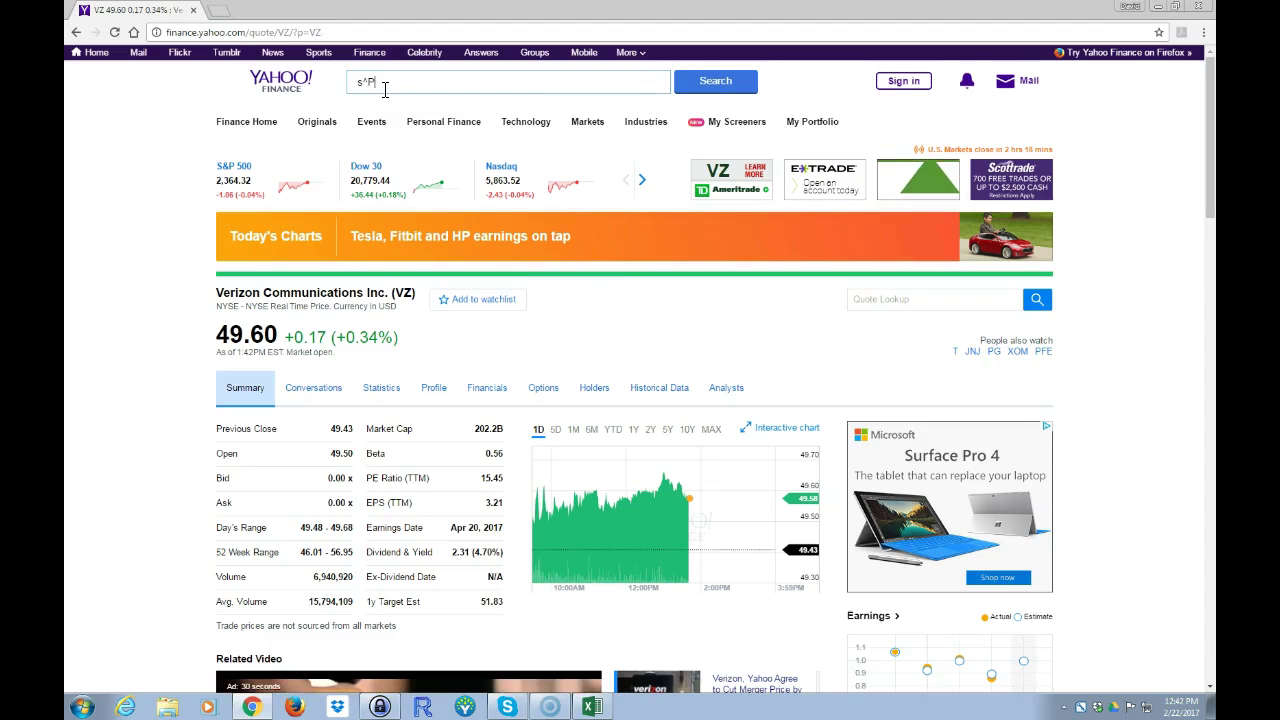
pyautogui.press('BackSpace')
pyautogui.write('&p 500')
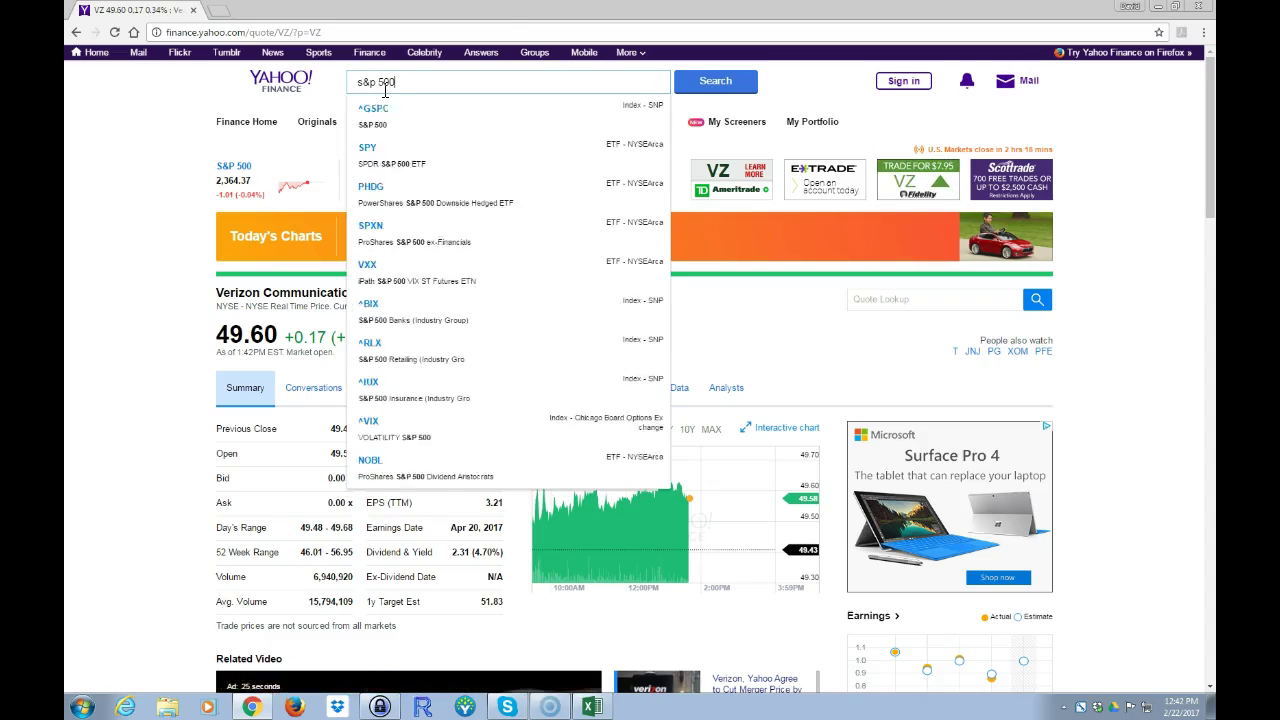
pyautogui.press('Return')
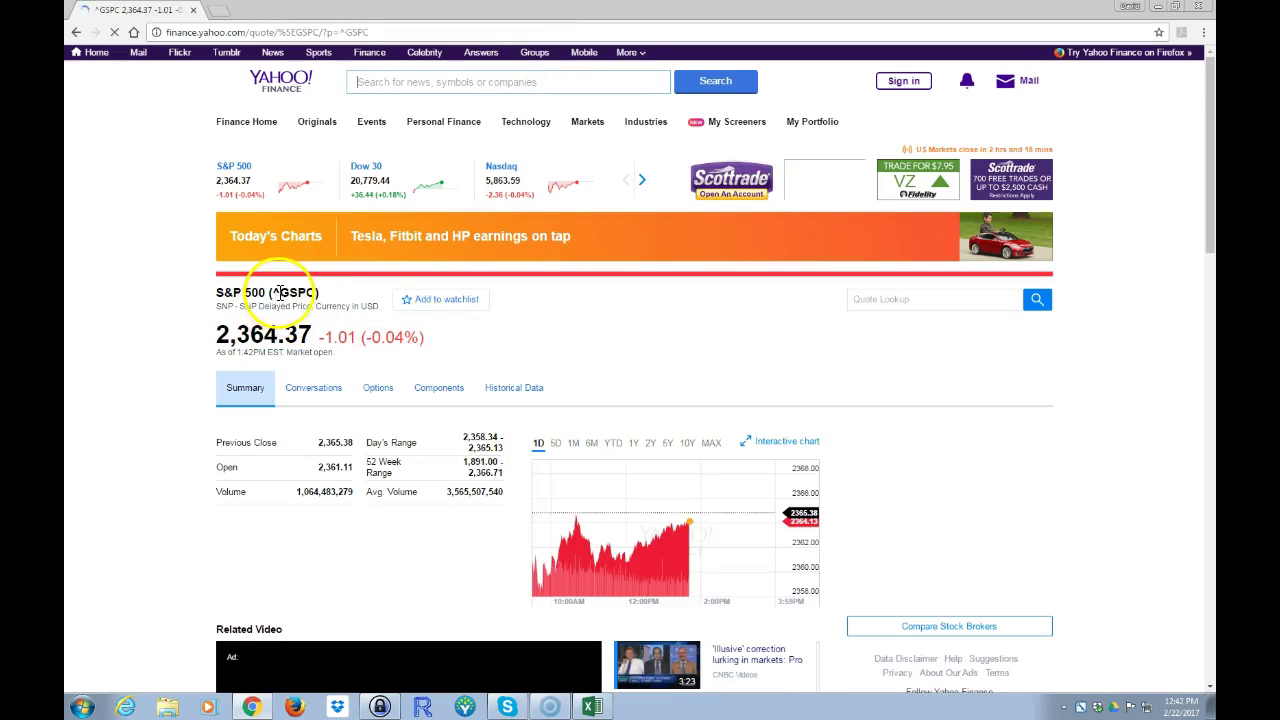
pyautogui.click(592, 705)
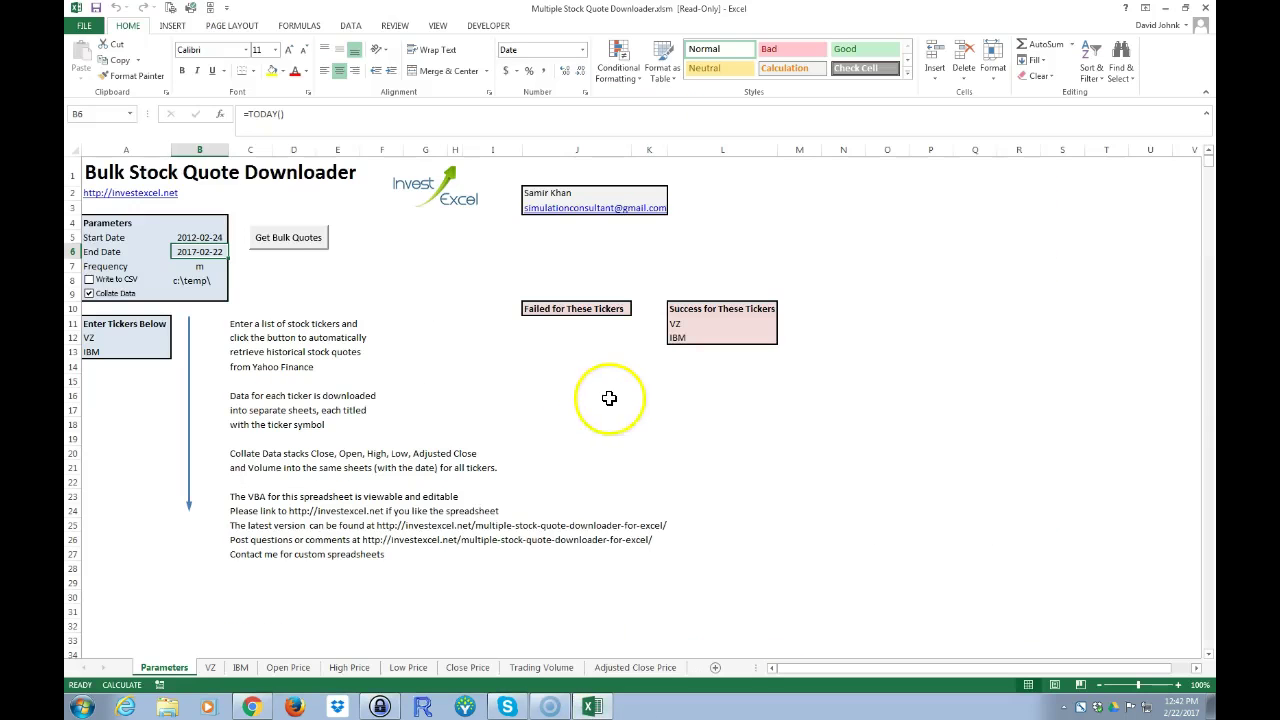
# Show the VZ sheet and scroll through its monthly quotes from 2012-02-24 to 2017-02-01
pyautogui.click(210, 668)
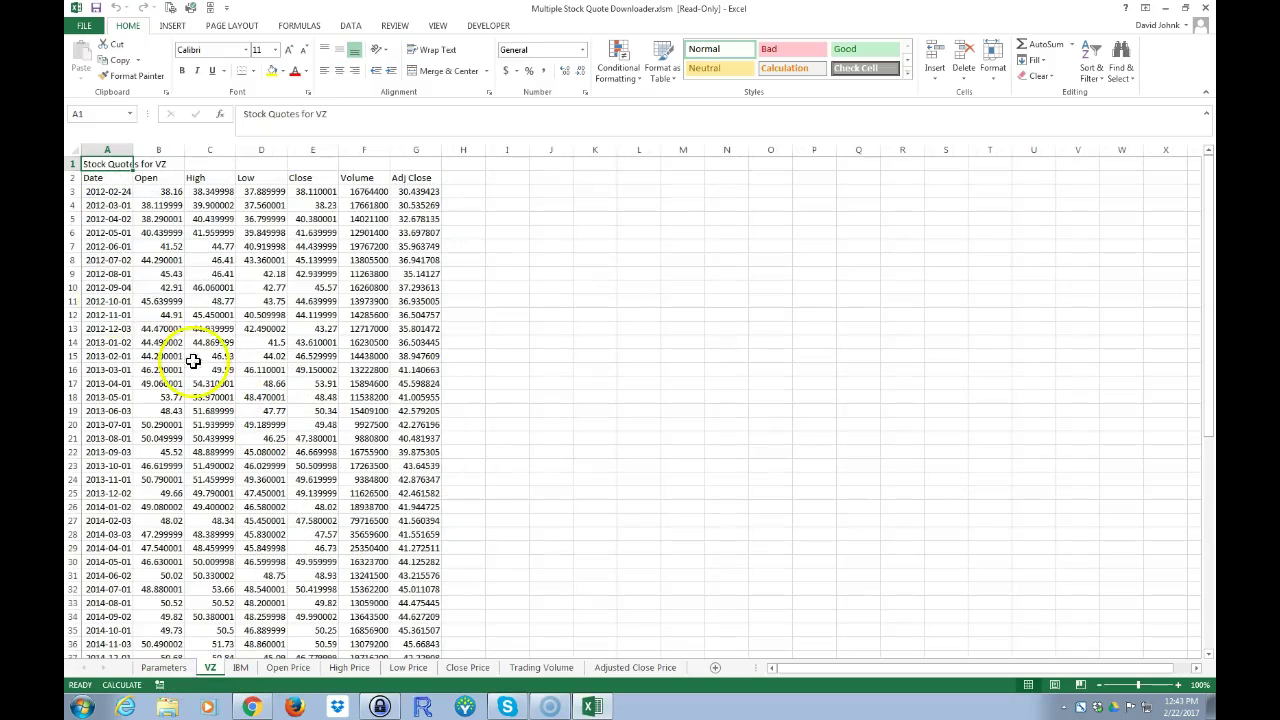
pyautogui.click(110, 204)
pyautogui.click(110, 236)
pyautogui.scroll(-14, 112, 290)
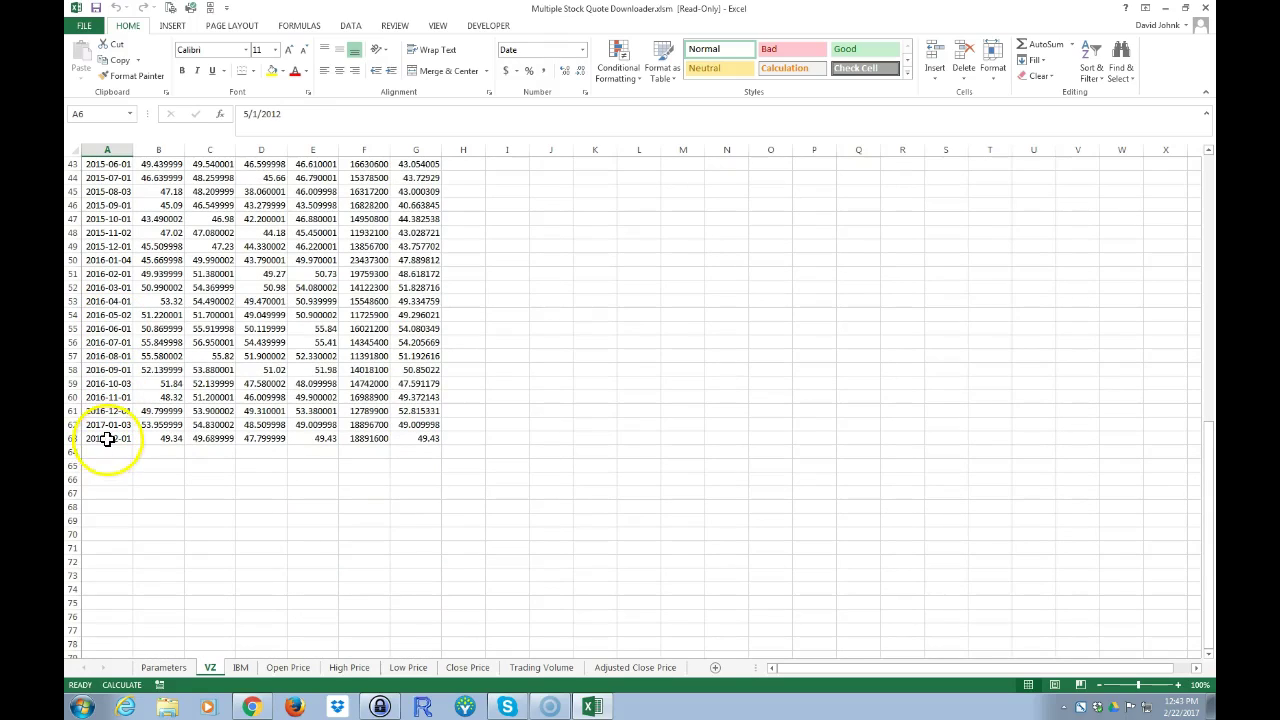
pyautogui.scroll(14, 108, 440)
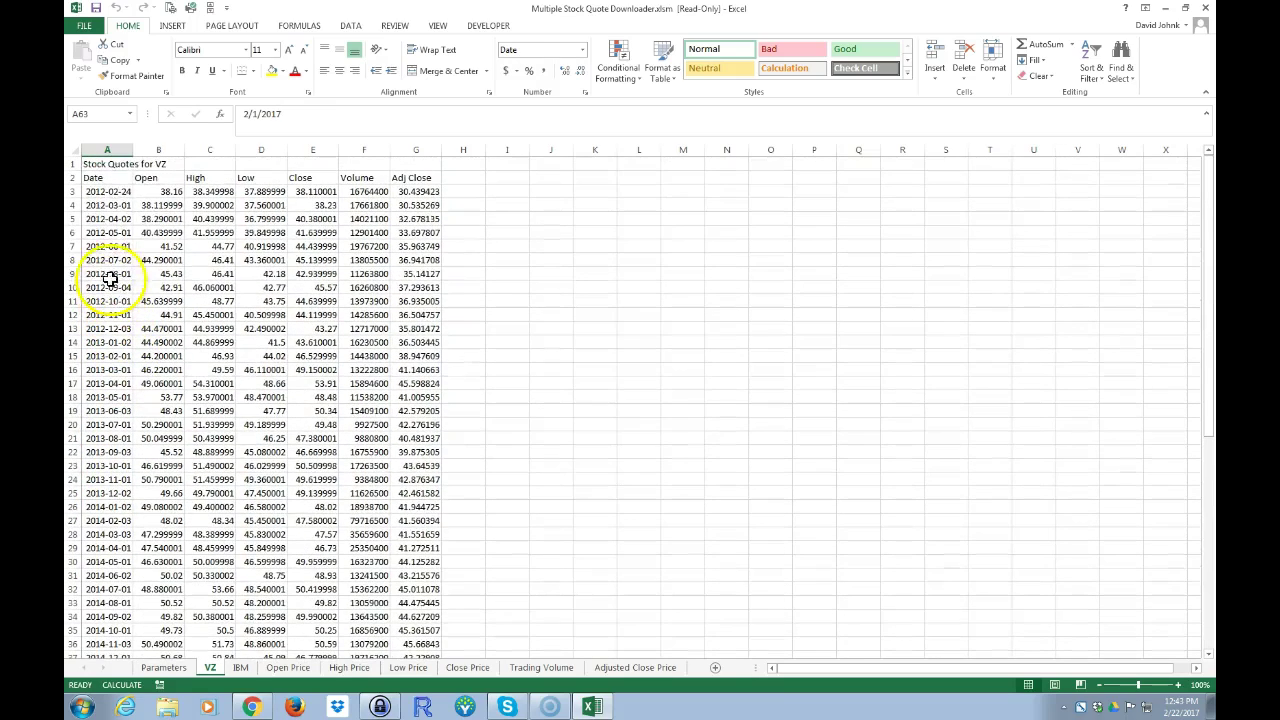
pyautogui.click(116, 193)
# Check the Date, High, Low, Close, Volume and Adj Close headers, then view the Open Price sheet
pyautogui.click(115, 177)
pyautogui.click(197, 177)
pyautogui.click(257, 177)
pyautogui.click(308, 177)
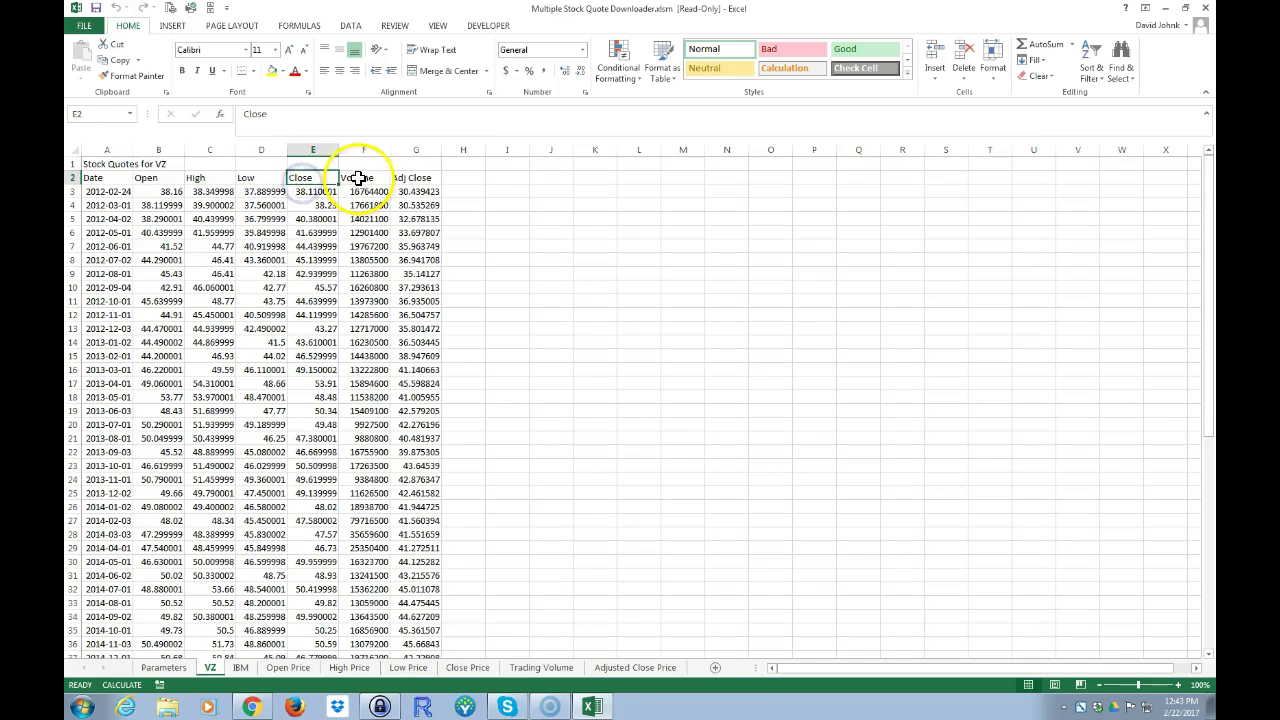
pyautogui.click(357, 177)
pyautogui.click(398, 177)
pyautogui.click(288, 667)
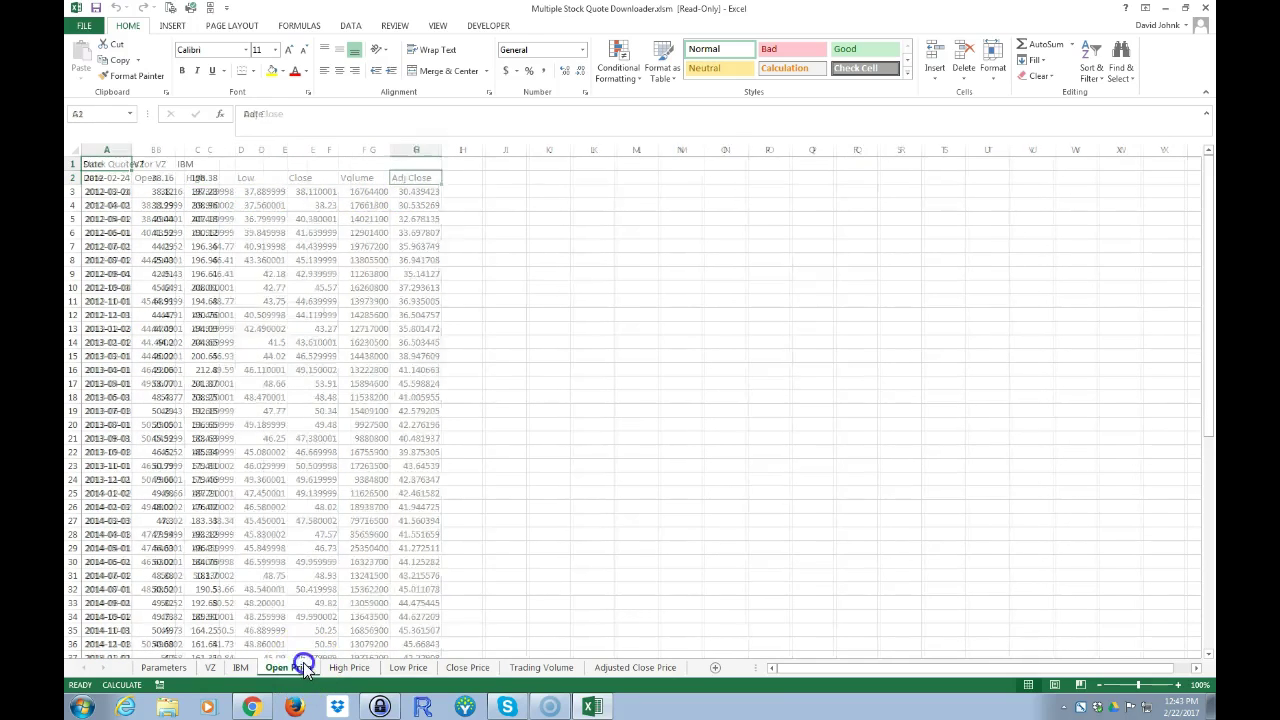
# Step through the High, Low, Close, Trading Volume and Adjusted Close Price sheets
pyautogui.click(345, 667)
pyautogui.click(408, 667)
pyautogui.click(452, 670)
pyautogui.click(541, 668)
pyautogui.click(612, 670)
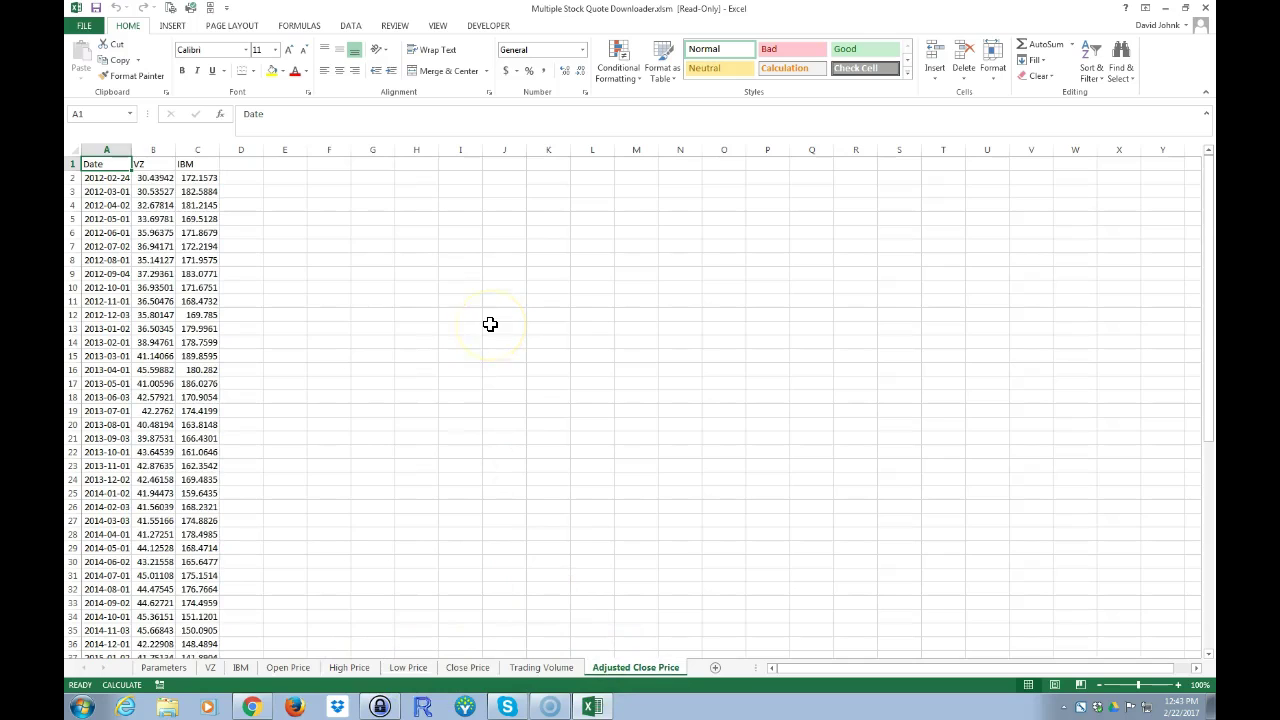
# Select A1:C11 with dates and VZ, IBM adjusted closes, then return to Yahoo Finance
pyautogui.moveTo(100, 163); pyautogui.dragTo(195, 301)
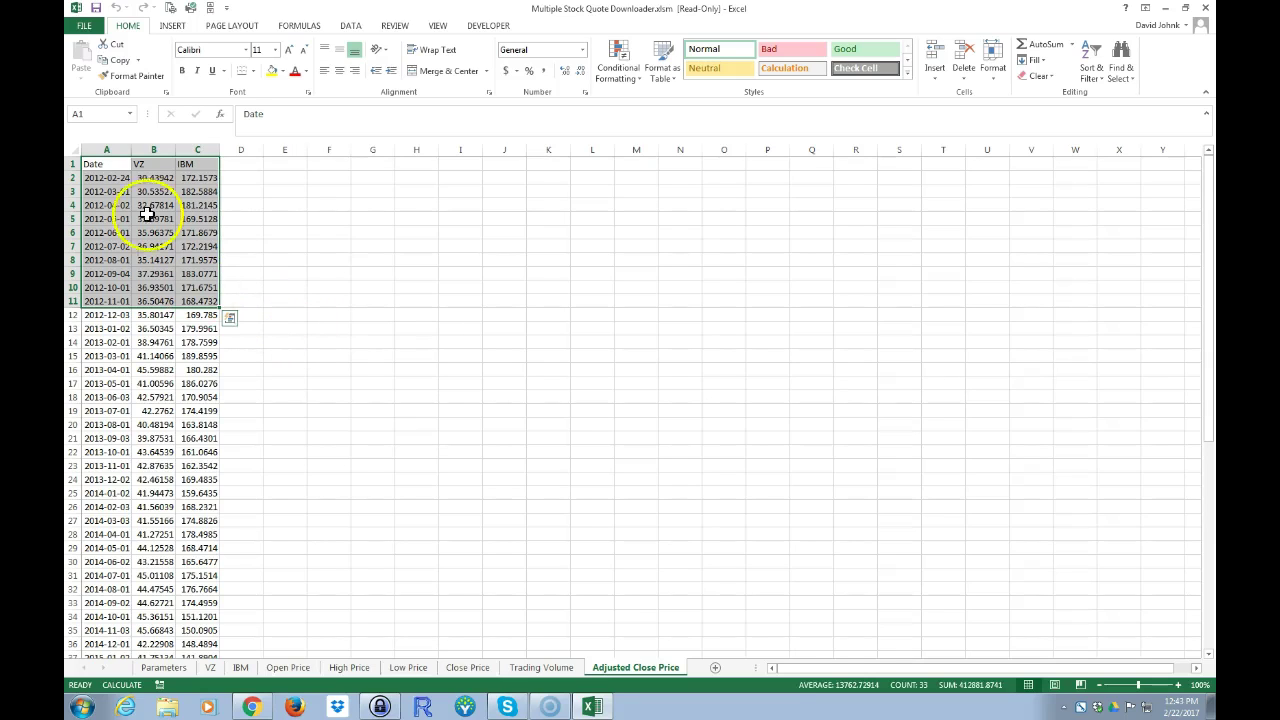
pyautogui.moveTo(100, 163); pyautogui.dragTo(205, 300)
pyautogui.click(268, 703)
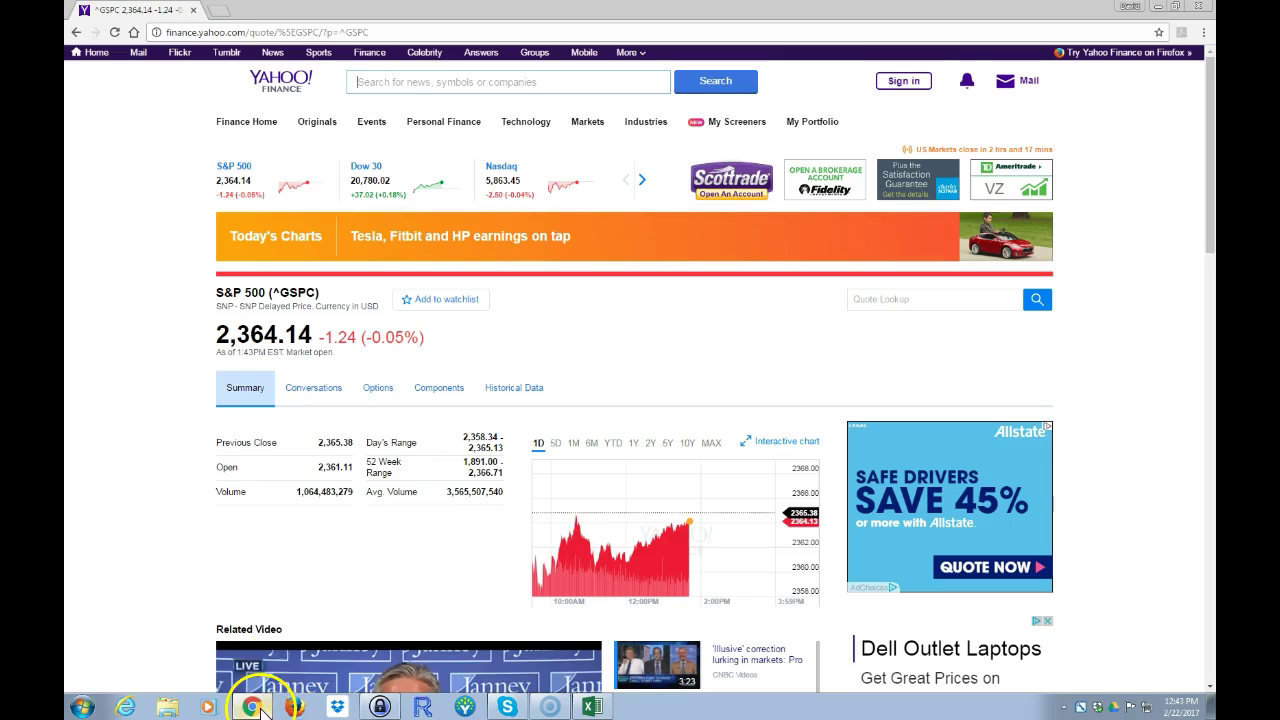
# Scroll the ^GSPC quote page, then go back to Excel's Parameters sheet listing VZ and IBM
pyautogui.scroll(-1, 551, 344)
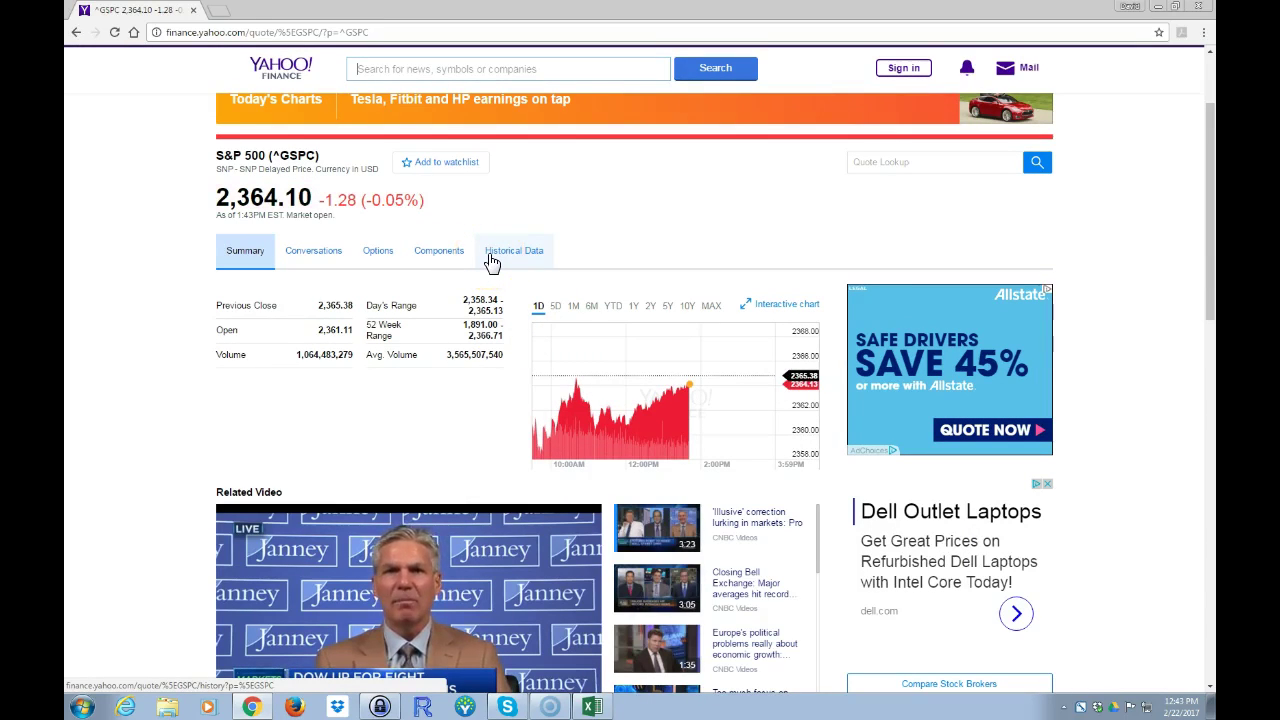
pyautogui.click(592, 706)
pyautogui.click(165, 667)
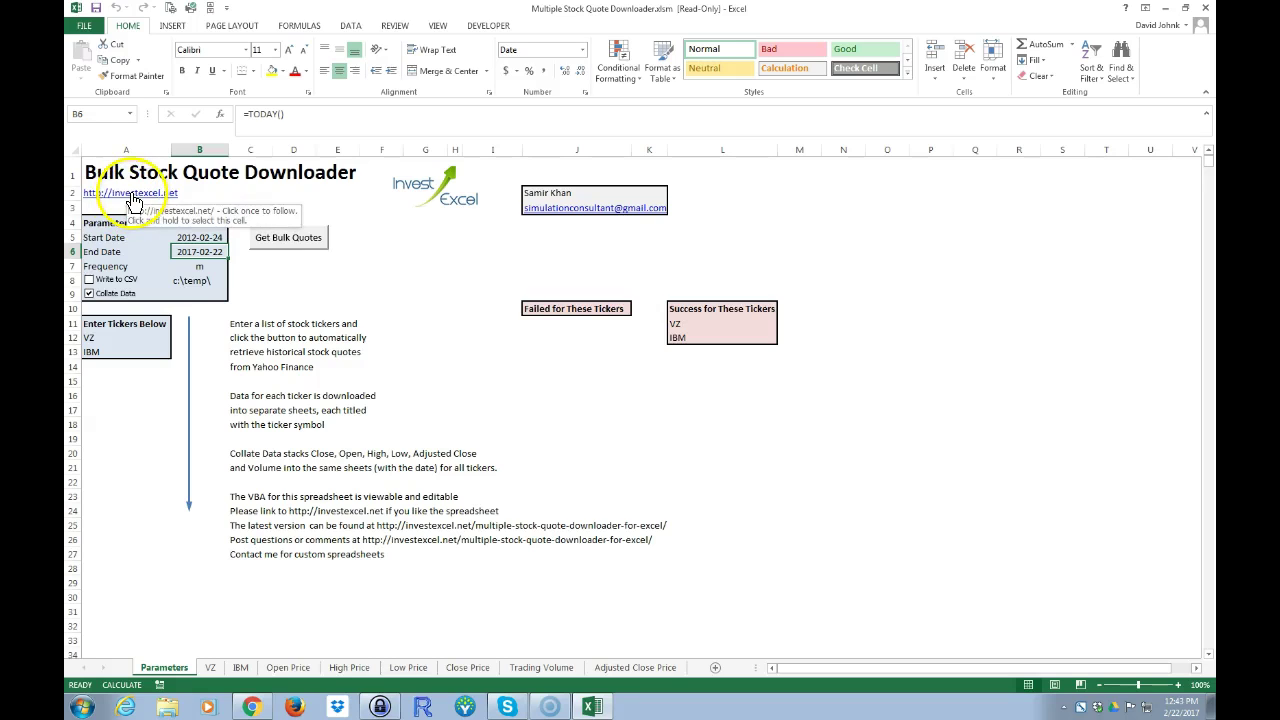
pyautogui.click(384, 292)
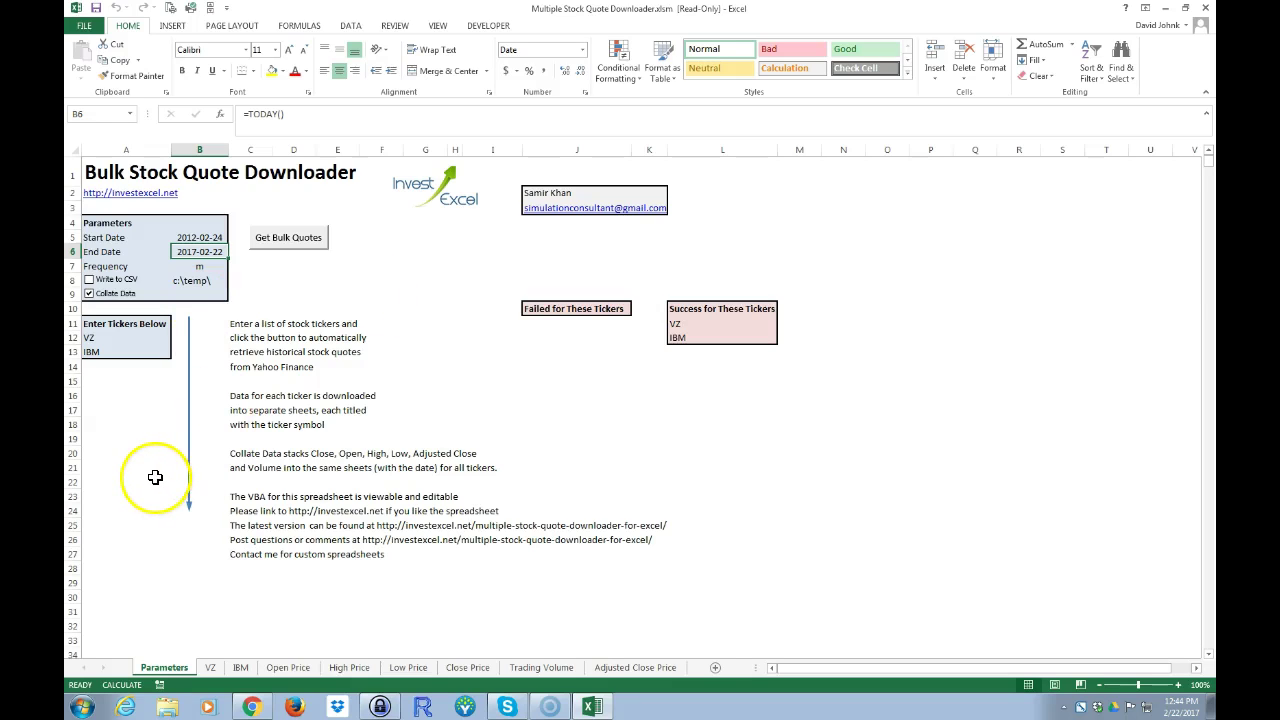
pyautogui.click(199, 266)
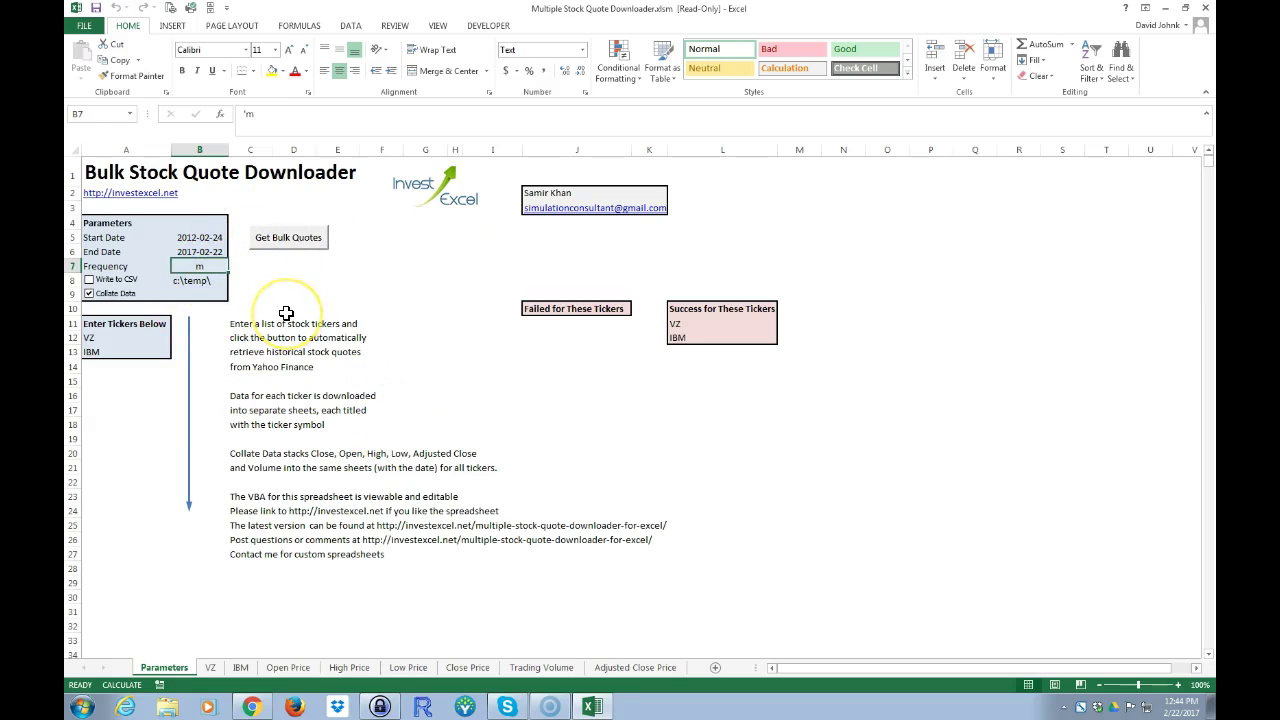